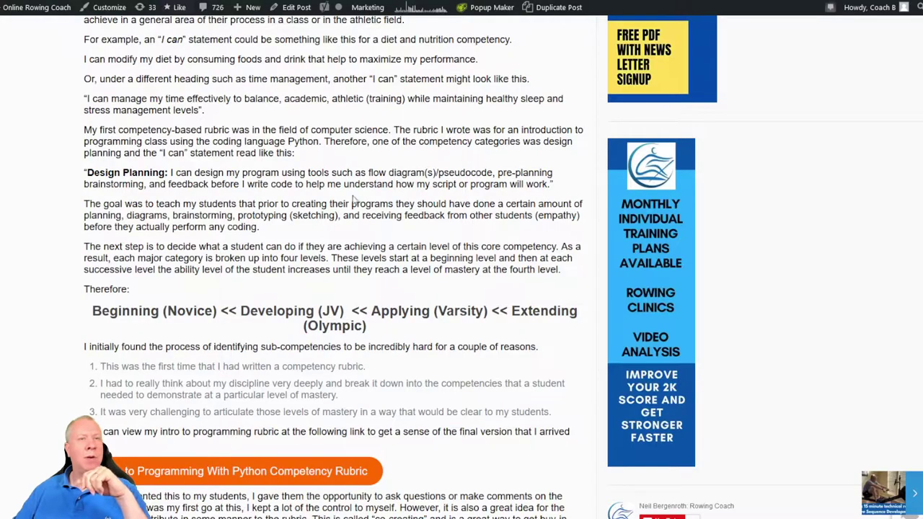
Review the competency-based feedback article and open its linked Intro to Programming With Python Competency Rubric
{"action": "scroll", "coordinate": [390, 201], "scroll_direction": "up", "scroll_amount": 10}
{"action": "scroll", "coordinate": [390, 202], "scroll_direction": "up", "scroll_amount": 2}
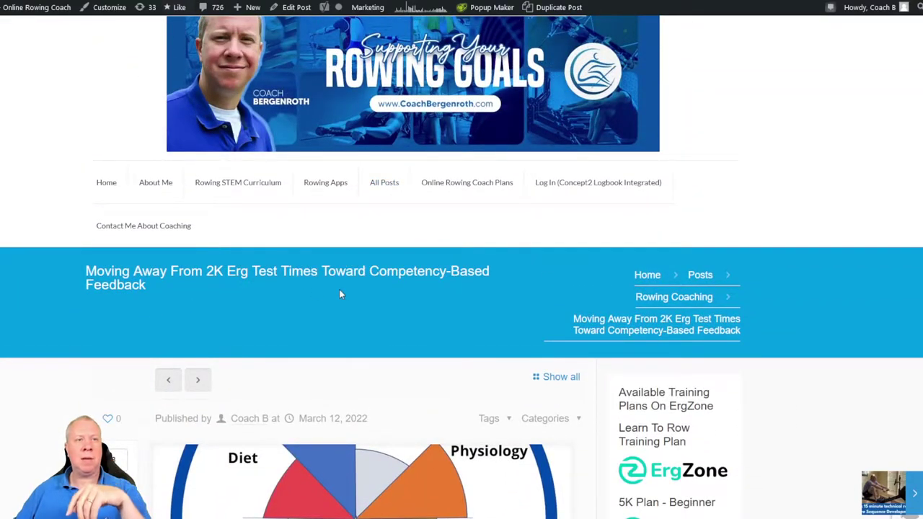
{"action": "scroll", "coordinate": [340, 293], "scroll_direction": "down", "scroll_amount": 8}
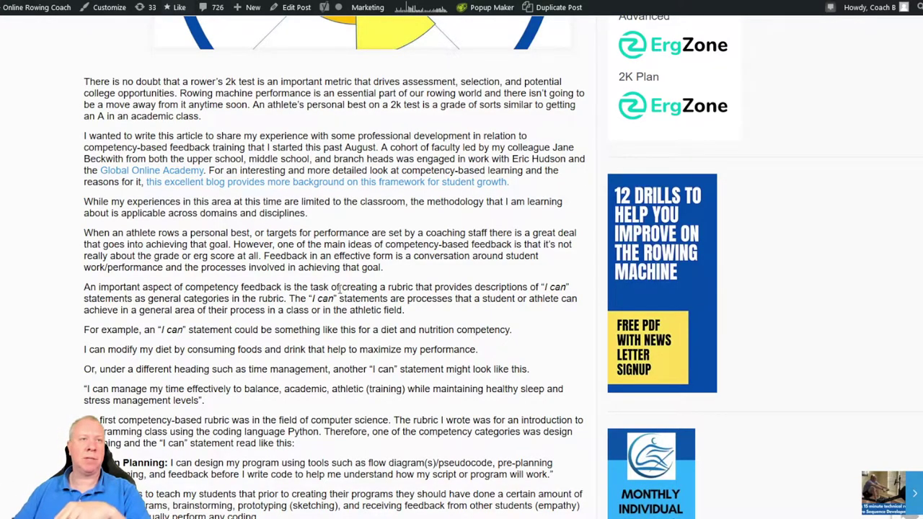
{"action": "scroll", "coordinate": [333, 284], "scroll_direction": "down", "scroll_amount": 3}
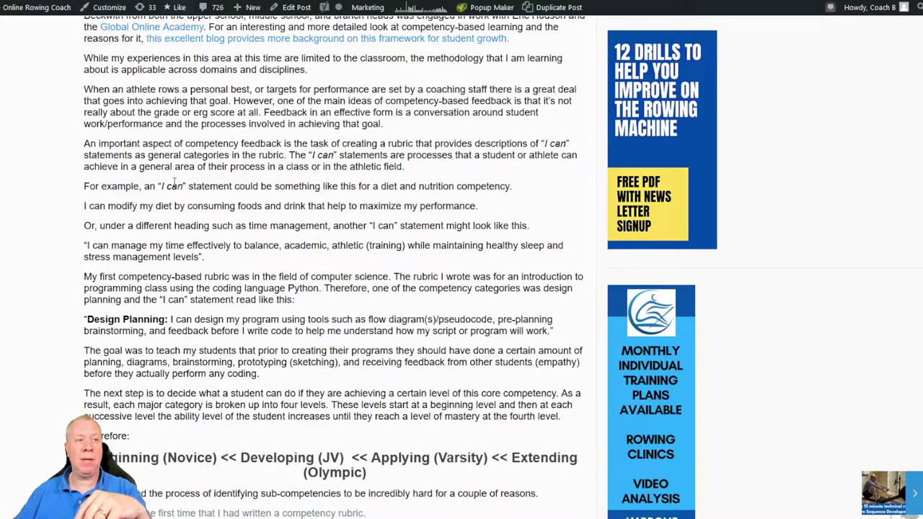
{"action": "scroll", "coordinate": [174, 182], "scroll_direction": "down", "scroll_amount": 6}
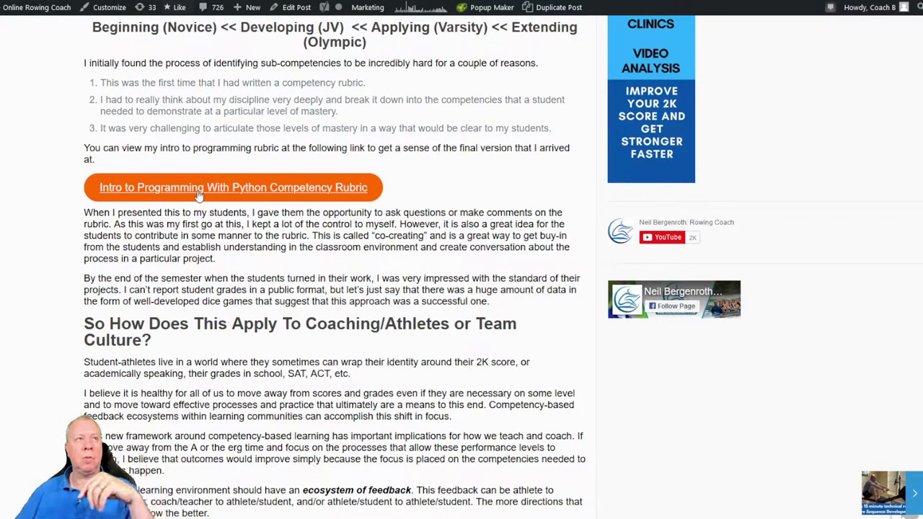
{"action": "left_click", "coordinate": [200, 189]}
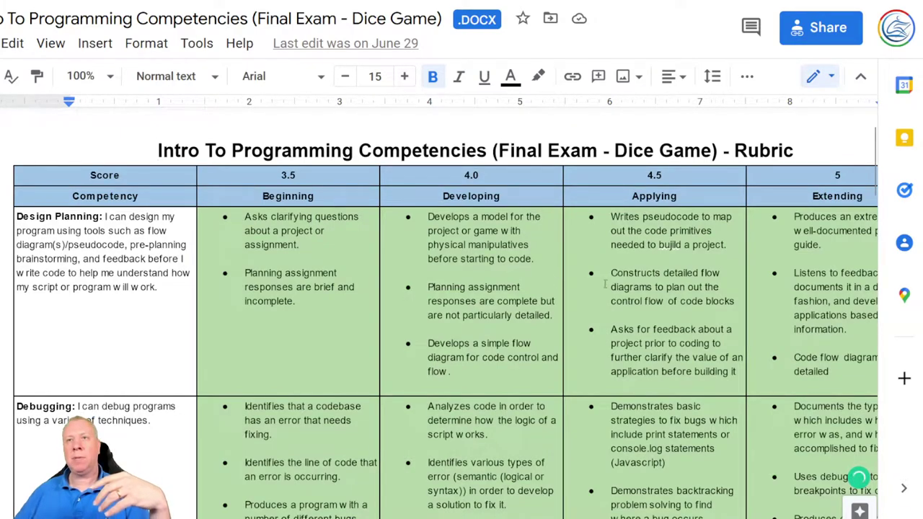
{"action": "mouse_move", "coordinate": [65, 421]}
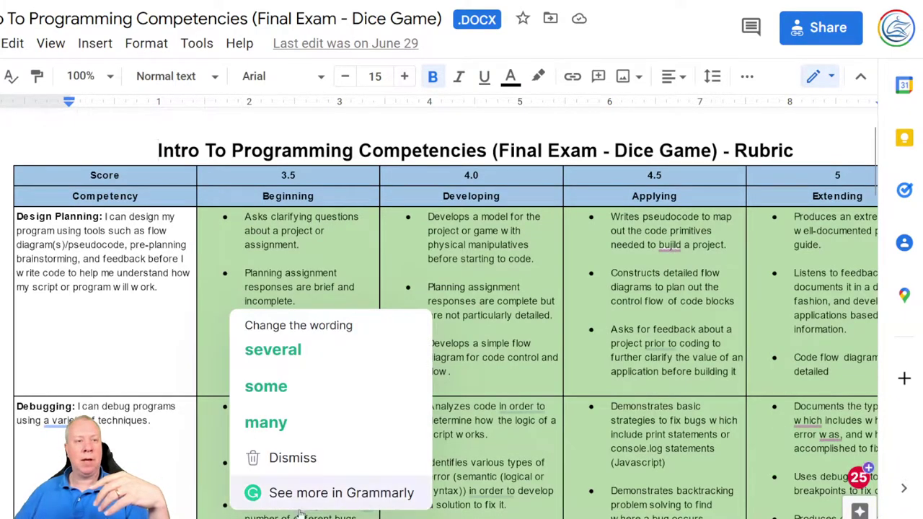
{"action": "left_click", "coordinate": [191, 459]}
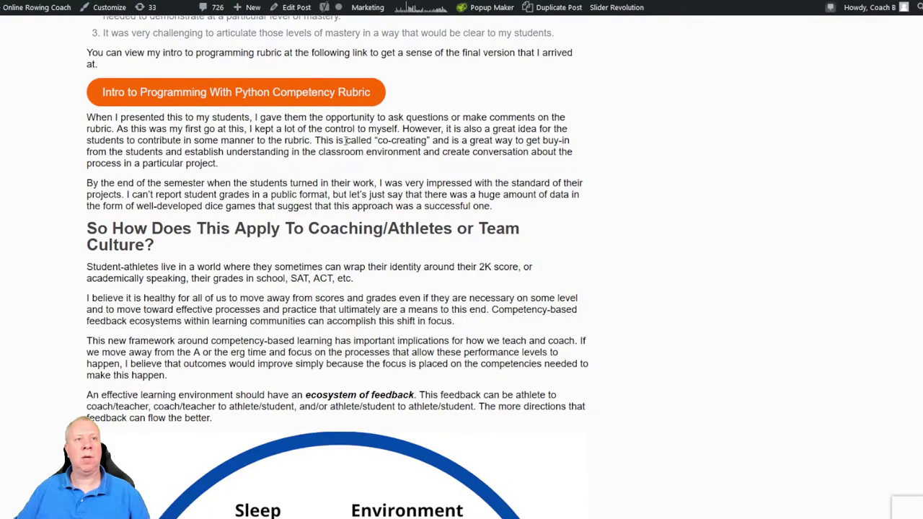
Examine the article's section on applying competencies to coaching, including the wheel diagram and the "I can" statements
{"action": "scroll", "coordinate": [346, 140], "scroll_direction": "down", "scroll_amount": 2}
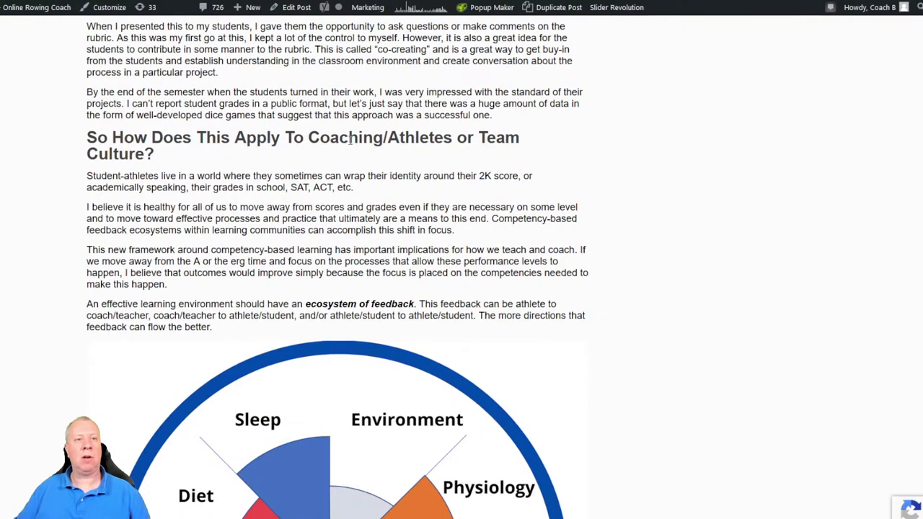
{"action": "scroll", "coordinate": [361, 209], "scroll_direction": "down", "scroll_amount": 10}
{"action": "scroll", "coordinate": [441, 229], "scroll_direction": "down", "scroll_amount": 2}
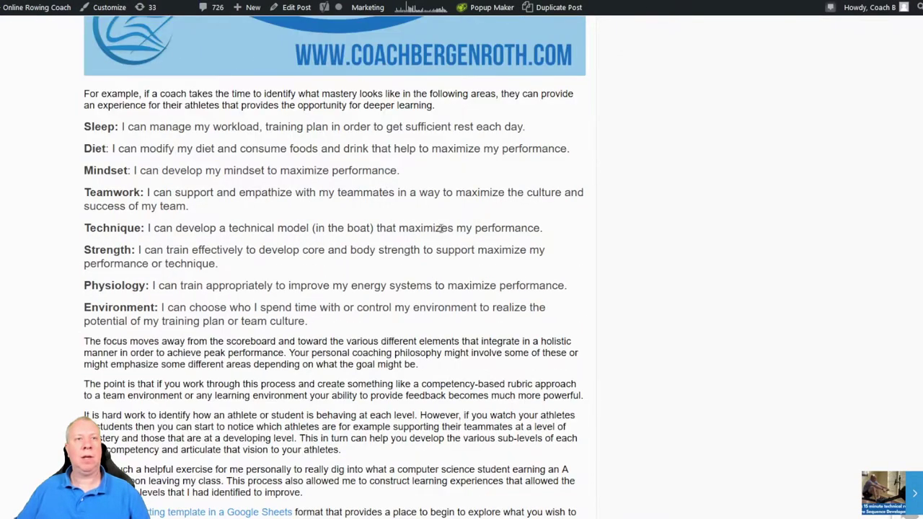
{"action": "scroll", "coordinate": [441, 233], "scroll_direction": "up", "scroll_amount": 4}
{"action": "scroll", "coordinate": [441, 233], "scroll_direction": "up", "scroll_amount": 5}
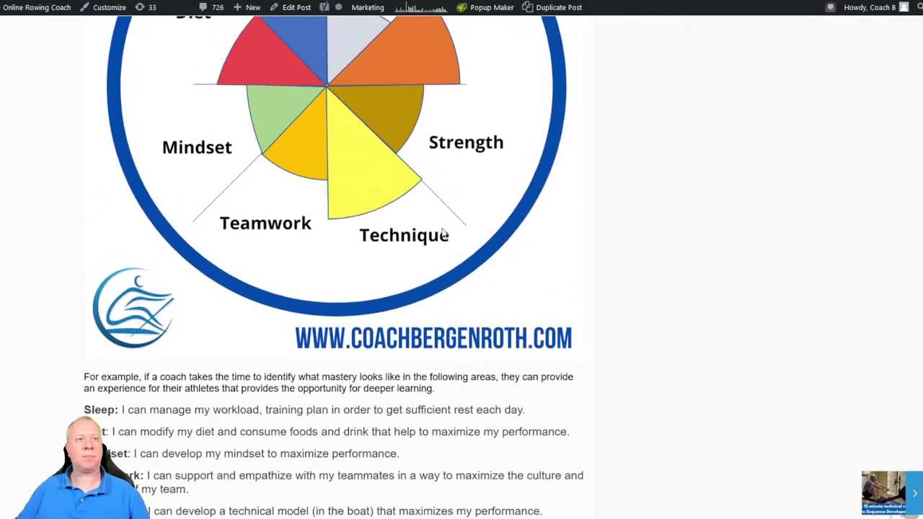
{"action": "scroll", "coordinate": [443, 233], "scroll_direction": "down", "scroll_amount": 2}
{"action": "scroll", "coordinate": [444, 232], "scroll_direction": "down", "scroll_amount": 1}
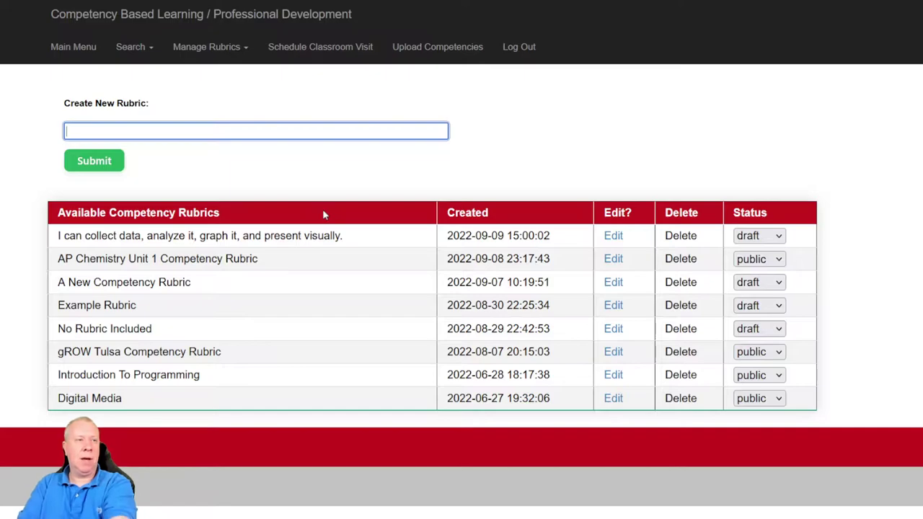
Open the gROW Tulsa Competency Rubric for editing and look over its title and level columns
{"action": "left_click", "coordinate": [335, 193]}
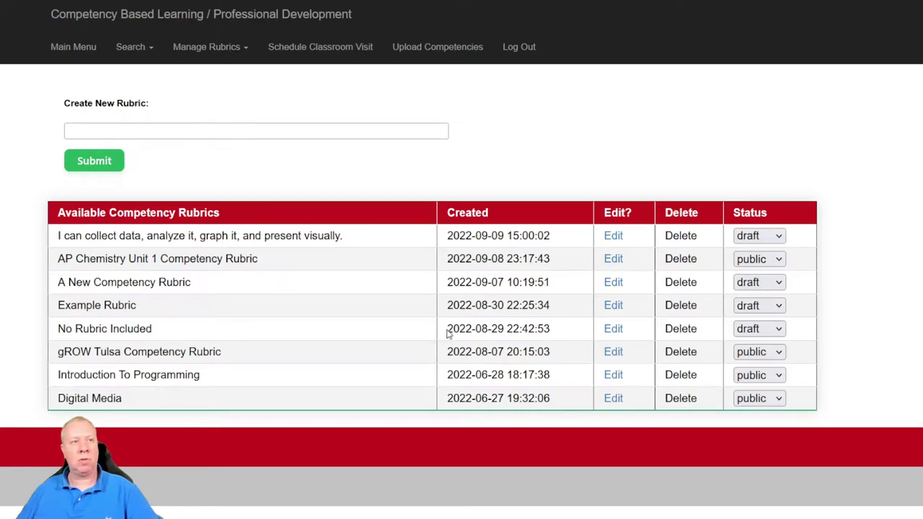
{"action": "left_click", "coordinate": [613, 354]}
{"action": "scroll", "coordinate": [598, 229], "scroll_direction": "down", "scroll_amount": 1}
{"action": "scroll", "coordinate": [598, 229], "scroll_direction": "up", "scroll_amount": 1}
{"action": "scroll", "coordinate": [598, 229], "scroll_direction": "down", "scroll_amount": 1}
{"action": "scroll", "coordinate": [598, 229], "scroll_direction": "down", "scroll_amount": 1}
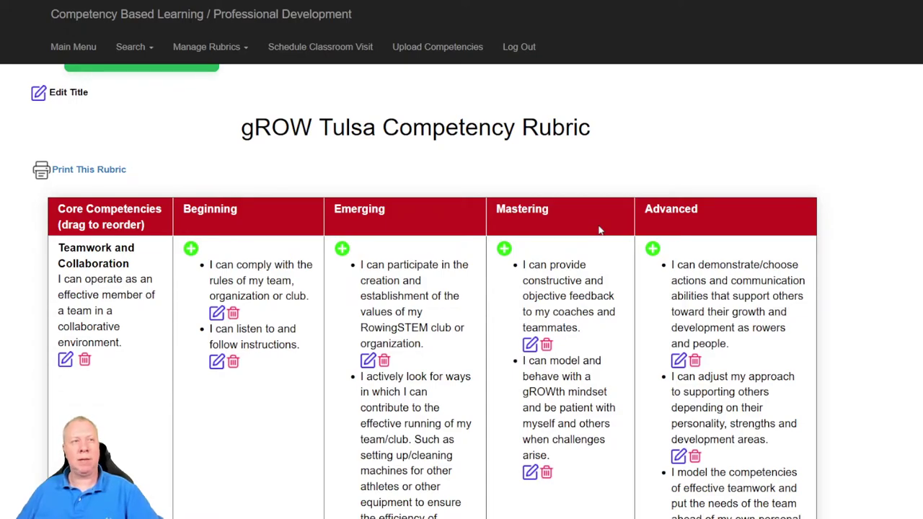
{"action": "scroll", "coordinate": [599, 229], "scroll_direction": "down", "scroll_amount": 1}
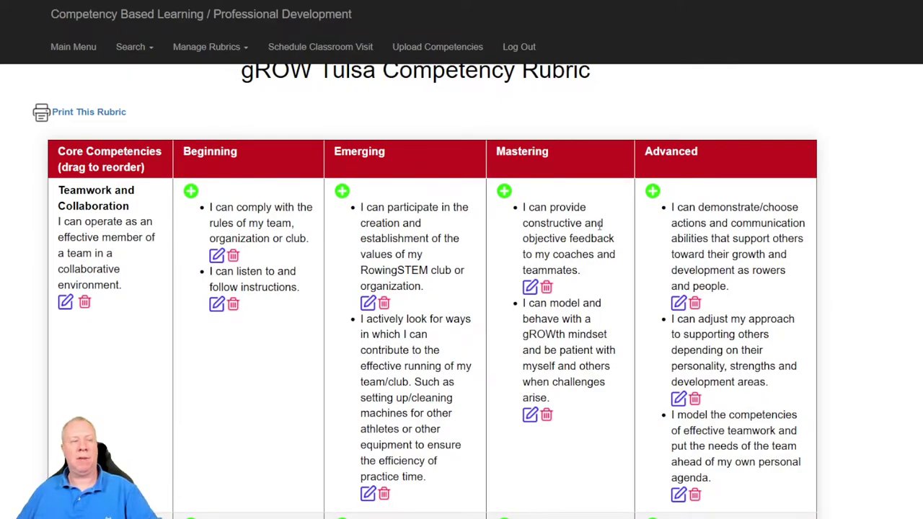
{"action": "scroll", "coordinate": [375, 260], "scroll_direction": "up", "scroll_amount": 2}
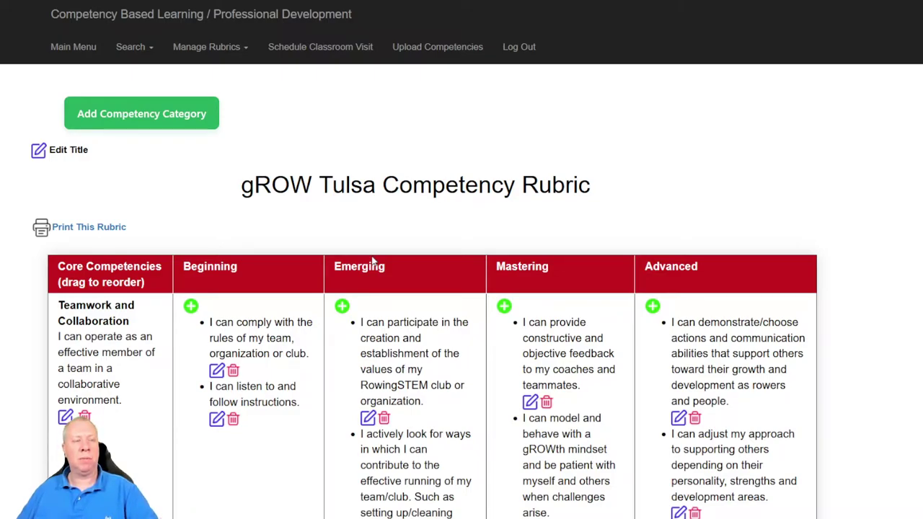
Examine the Teamwork and Collaboration and Experimental Design competencies across the Beginning to Advanced levels
{"action": "scroll", "coordinate": [446, 259], "scroll_direction": "down", "scroll_amount": 1}
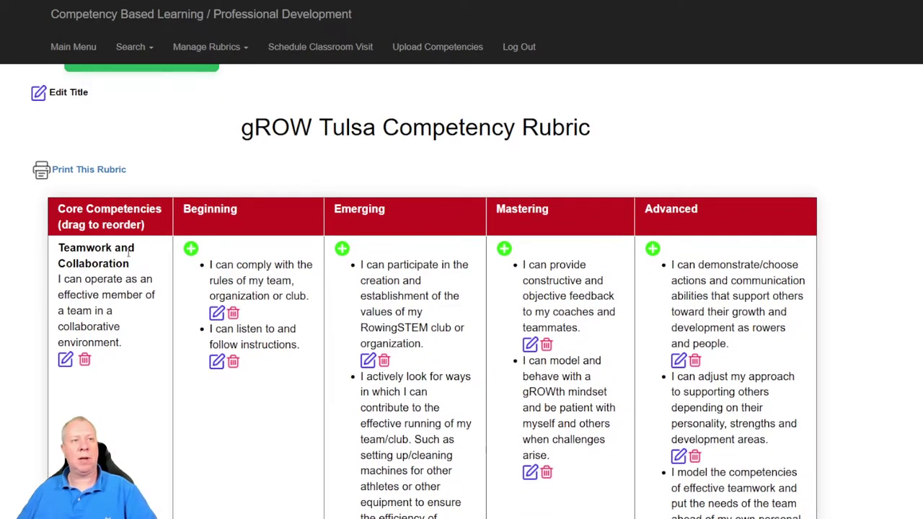
{"action": "scroll", "coordinate": [129, 252], "scroll_direction": "down", "scroll_amount": 5}
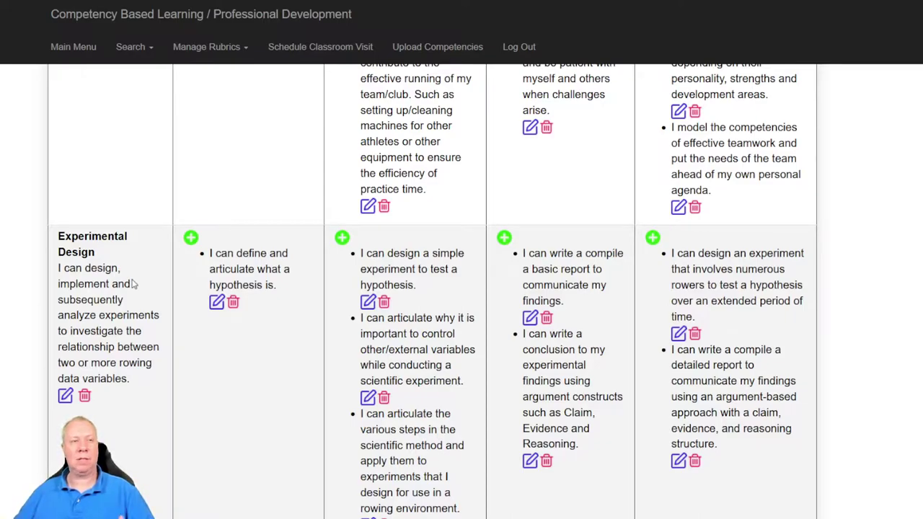
{"action": "scroll", "coordinate": [313, 302], "scroll_direction": "up", "scroll_amount": 3}
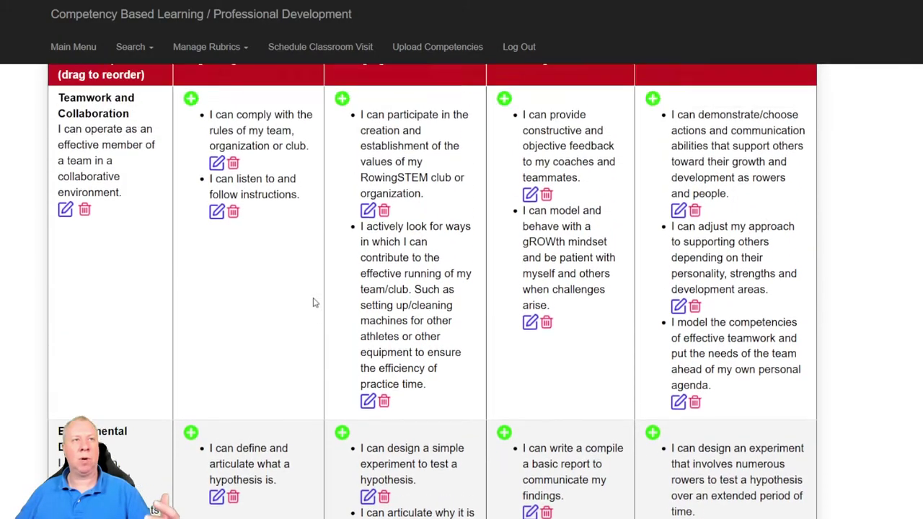
{"action": "scroll", "coordinate": [313, 302], "scroll_direction": "down", "scroll_amount": 4}
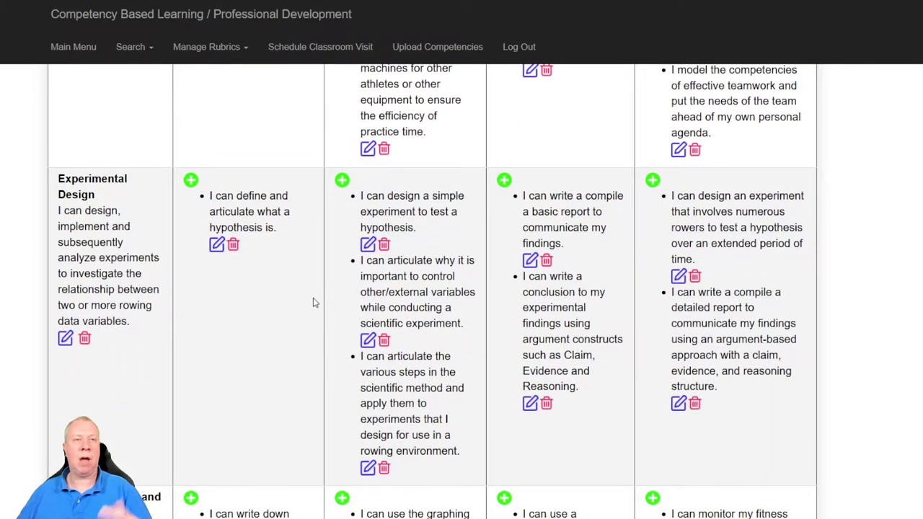
{"action": "scroll", "coordinate": [441, 326], "scroll_direction": "up", "scroll_amount": 5}
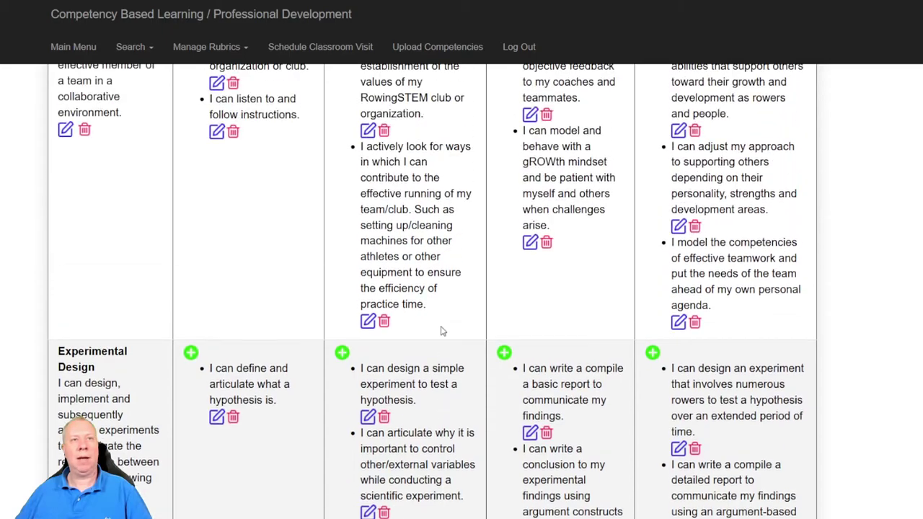
{"action": "scroll", "coordinate": [421, 224], "scroll_direction": "down", "scroll_amount": 5}
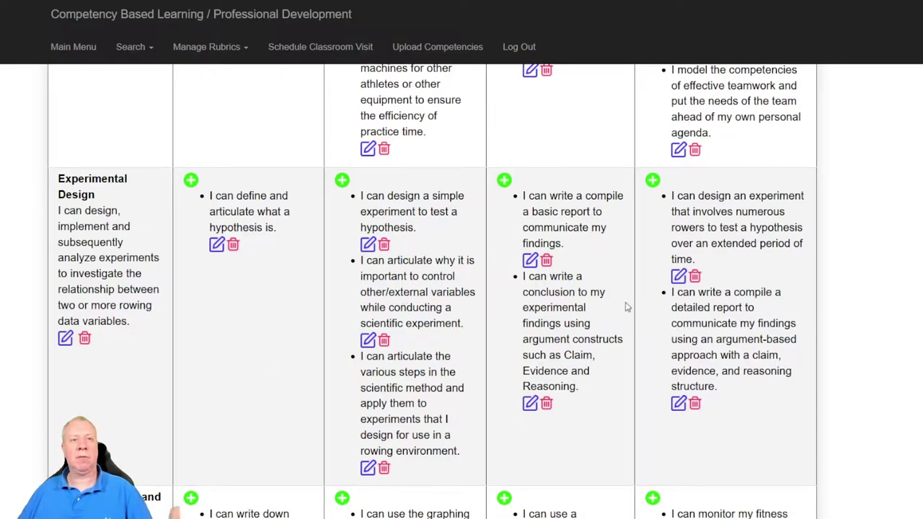
{"action": "scroll", "coordinate": [613, 312], "scroll_direction": "down", "scroll_amount": 1}
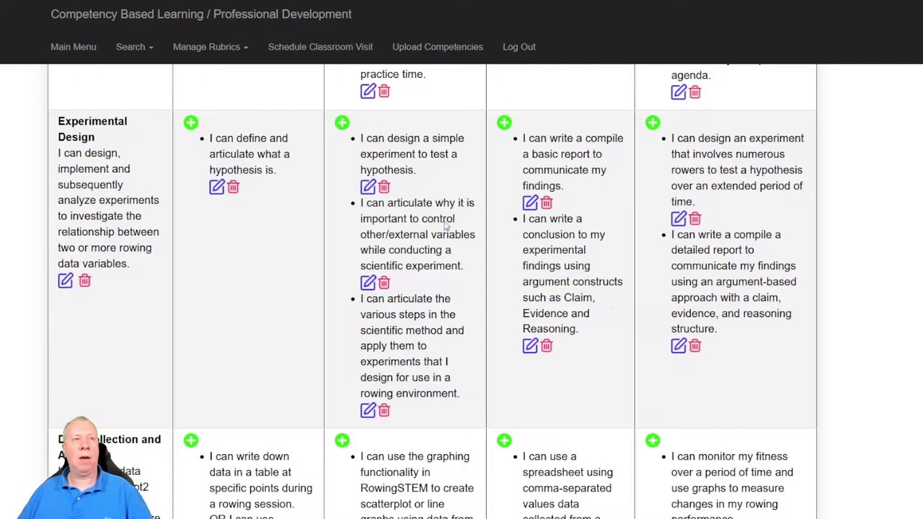
Move the Experimental Design competency above Teamwork and Collaboration in the rubric
{"action": "scroll", "coordinate": [148, 243], "scroll_direction": "up", "scroll_amount": 3}
{"action": "scroll", "coordinate": [149, 242], "scroll_direction": "up", "scroll_amount": 2}
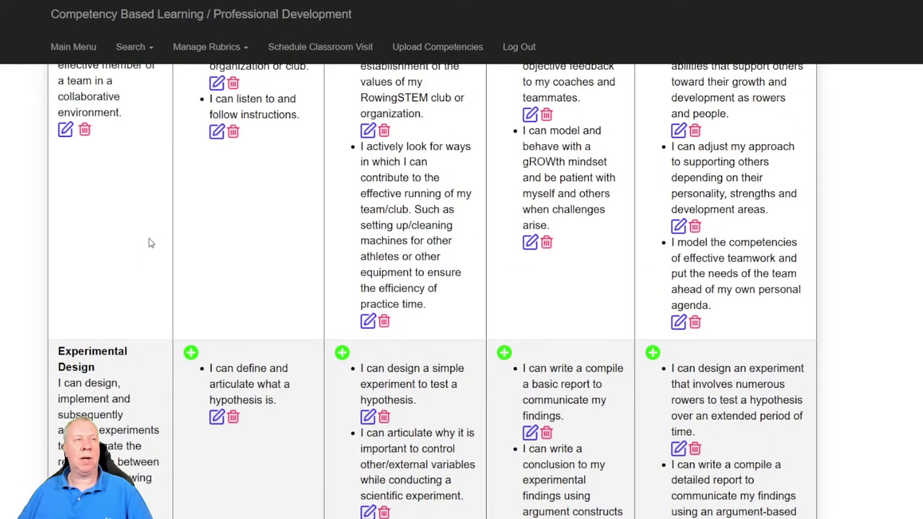
{"action": "scroll", "coordinate": [127, 302], "scroll_direction": "down", "scroll_amount": 1}
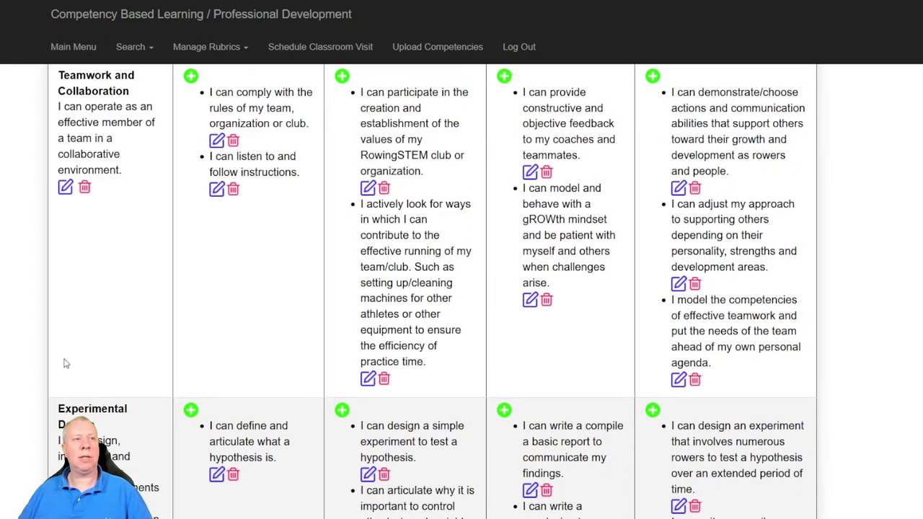
{"action": "left_click_drag", "start_coordinate": [123, 461], "coordinate": [144, 130]}
{"action": "scroll", "coordinate": [186, 240], "scroll_direction": "up", "scroll_amount": 2}
Add a period to the Advanced sub-competency on programming interval workouts under Concept2 Machine Operation, Care and Maintenance, and save it
{"action": "scroll", "coordinate": [186, 240], "scroll_direction": "down", "scroll_amount": 10}
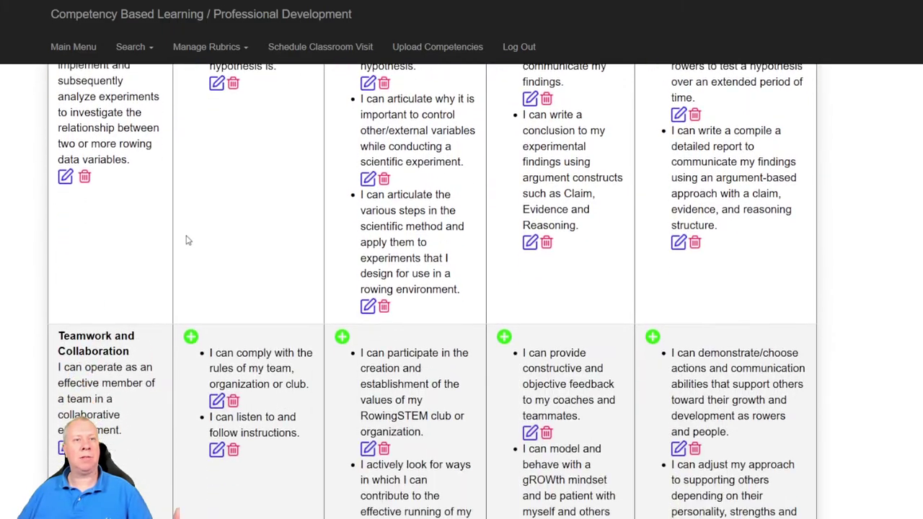
{"action": "scroll", "coordinate": [186, 240], "scroll_direction": "down", "scroll_amount": 7}
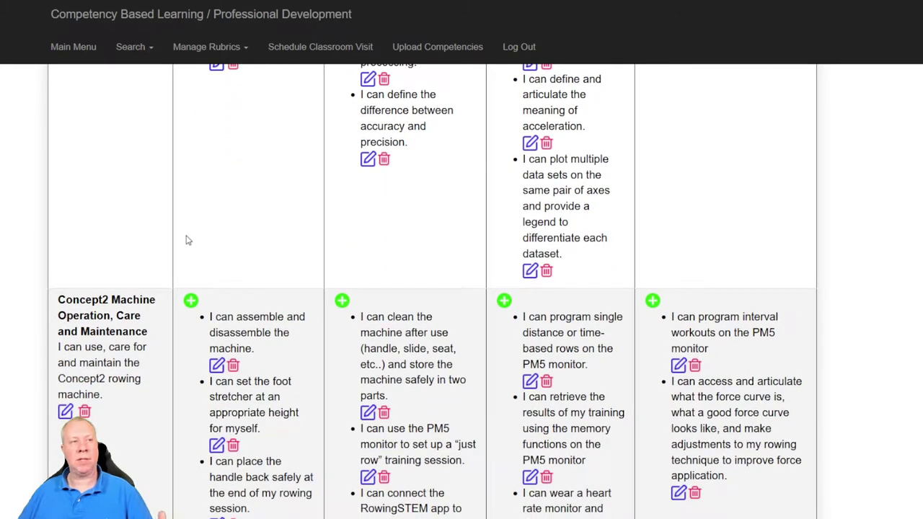
{"action": "scroll", "coordinate": [186, 240], "scroll_direction": "down", "scroll_amount": 3}
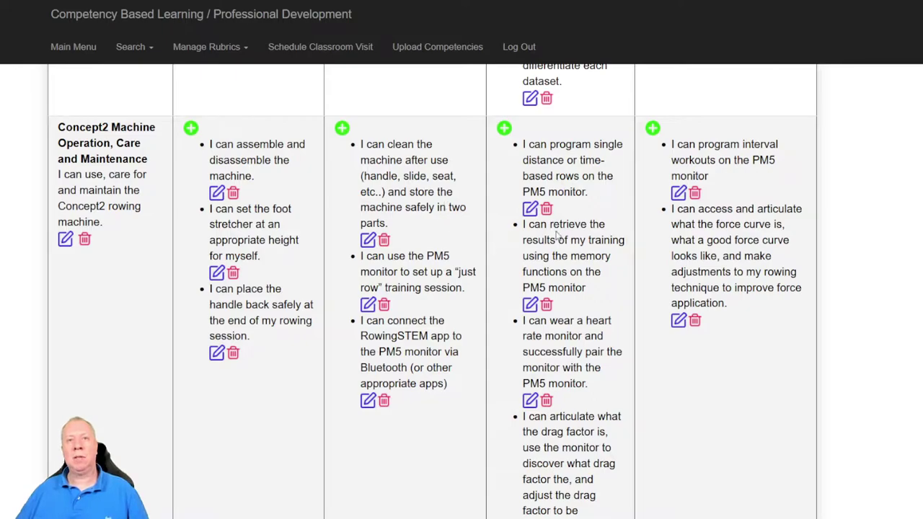
{"action": "scroll", "coordinate": [559, 237], "scroll_direction": "down", "scroll_amount": 1}
{"action": "scroll", "coordinate": [556, 231], "scroll_direction": "up", "scroll_amount": 1}
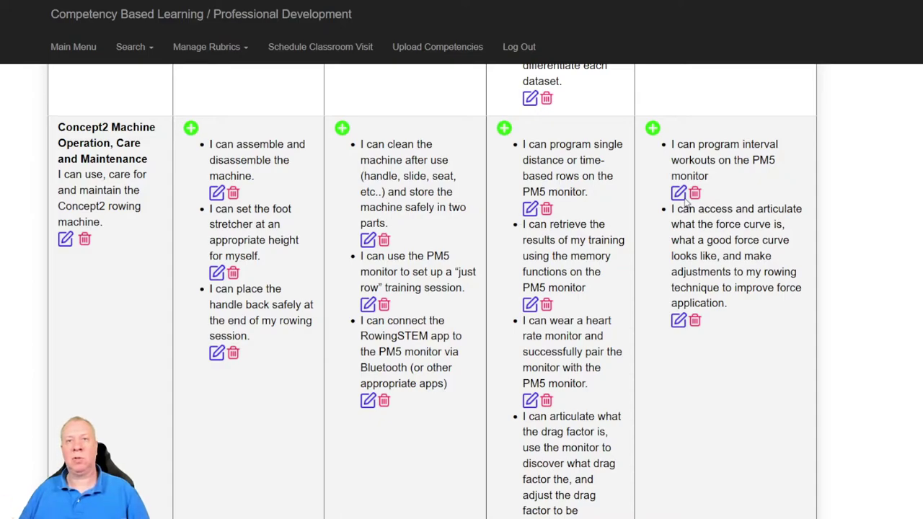
{"action": "scroll", "coordinate": [688, 199], "scroll_direction": "down", "scroll_amount": 1}
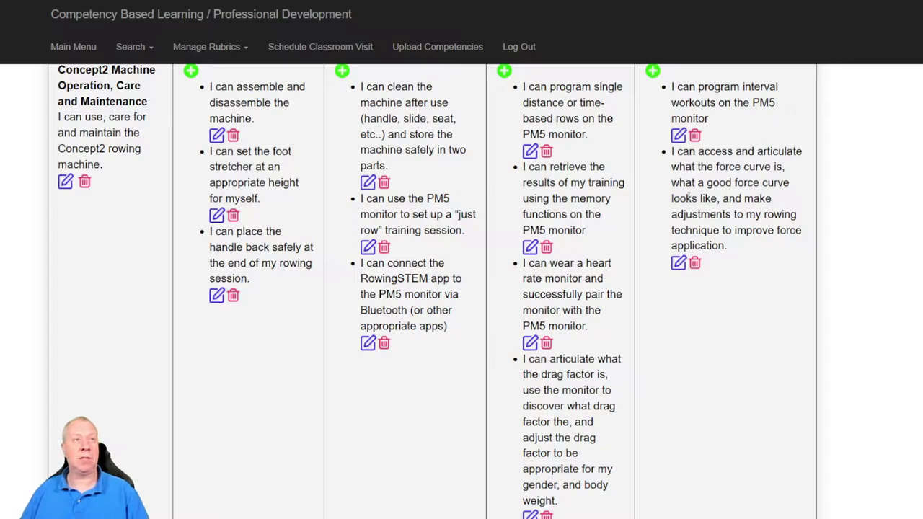
{"action": "scroll", "coordinate": [688, 198], "scroll_direction": "up", "scroll_amount": 1}
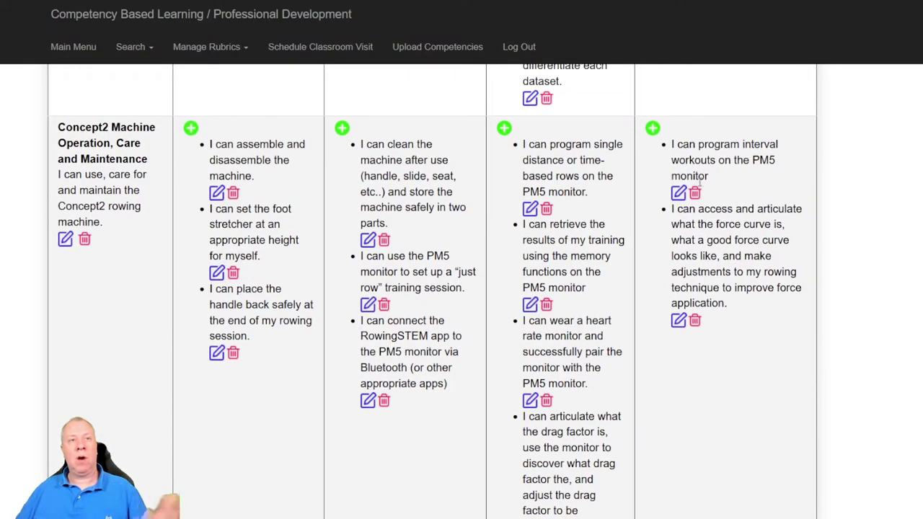
{"action": "left_click", "coordinate": [678, 192]}
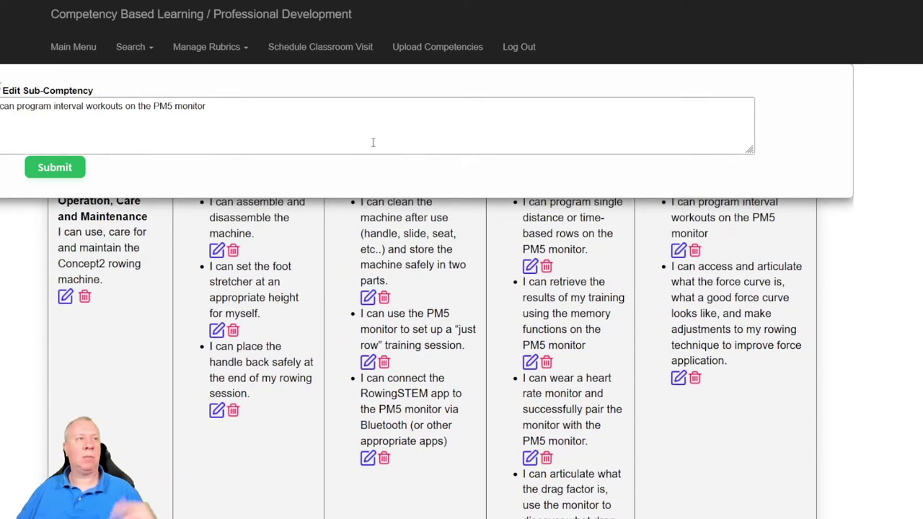
{"action": "left_click", "coordinate": [212, 107]}
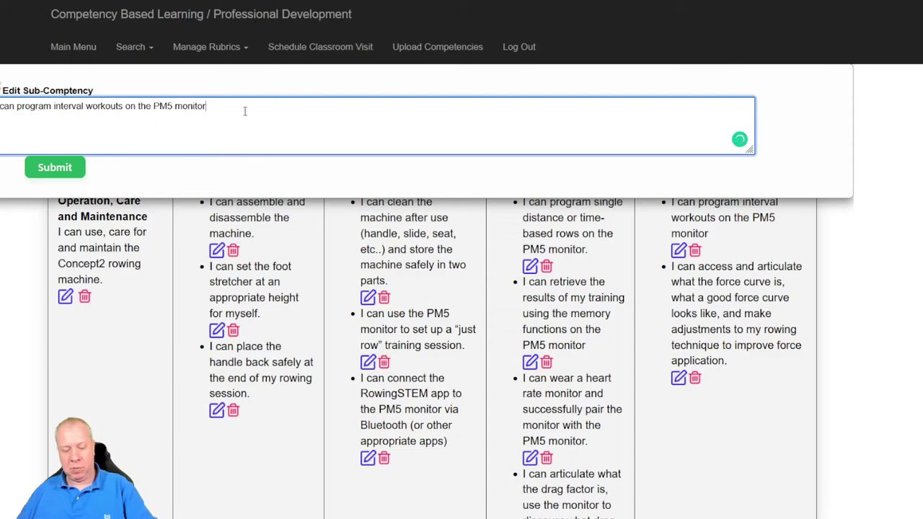
{"action": "left_click", "coordinate": [56, 167]}
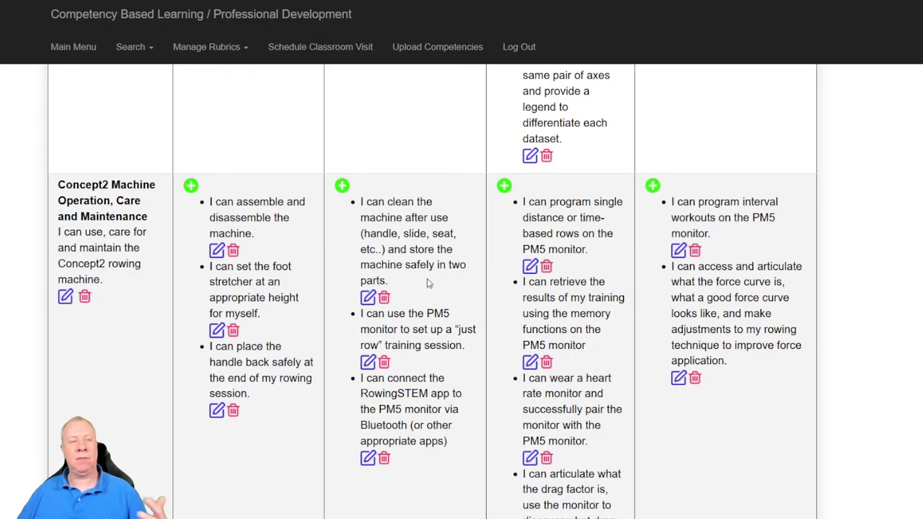
Return to the beginning of the gROW Tulsa Competency Rubric
{"action": "scroll", "coordinate": [397, 303], "scroll_direction": "up", "scroll_amount": 6}
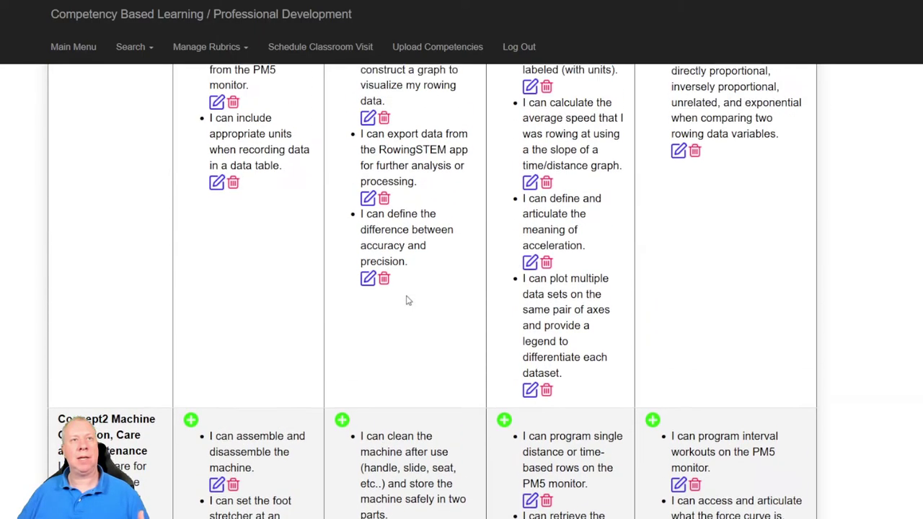
{"action": "scroll", "coordinate": [407, 295], "scroll_direction": "up", "scroll_amount": 1}
{"action": "scroll", "coordinate": [408, 302], "scroll_direction": "up", "scroll_amount": 8}
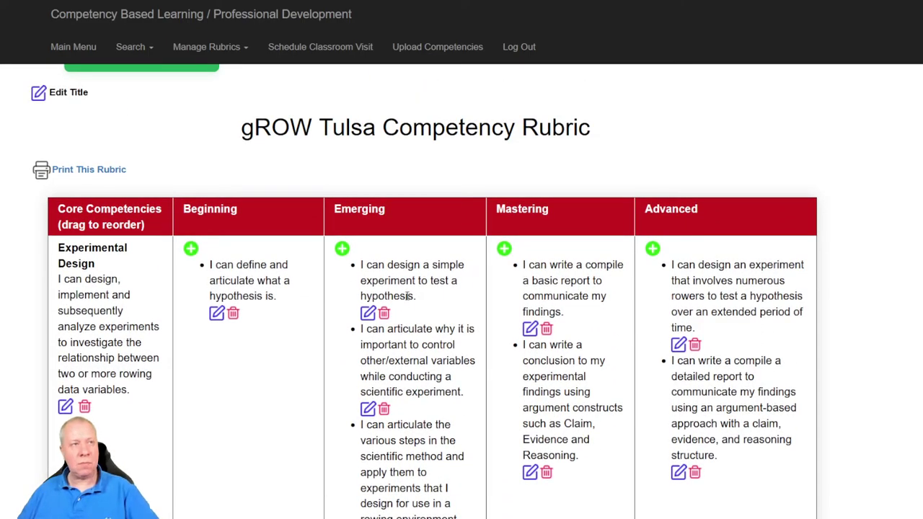
Open the AP Chemistry Unit 1 Competency Rubric for editing from the list of available competency rubrics
{"action": "scroll", "coordinate": [408, 296], "scroll_direction": "up", "scroll_amount": 1}
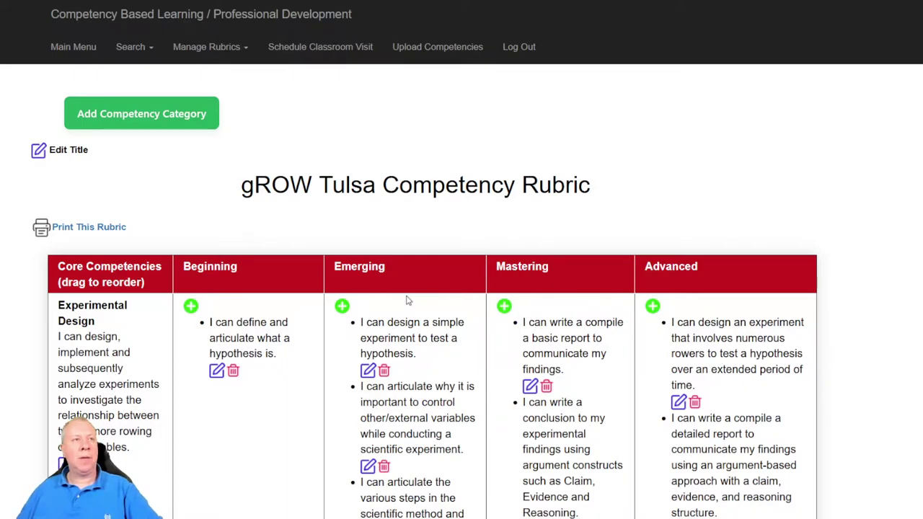
{"action": "left_click", "coordinate": [207, 47]}
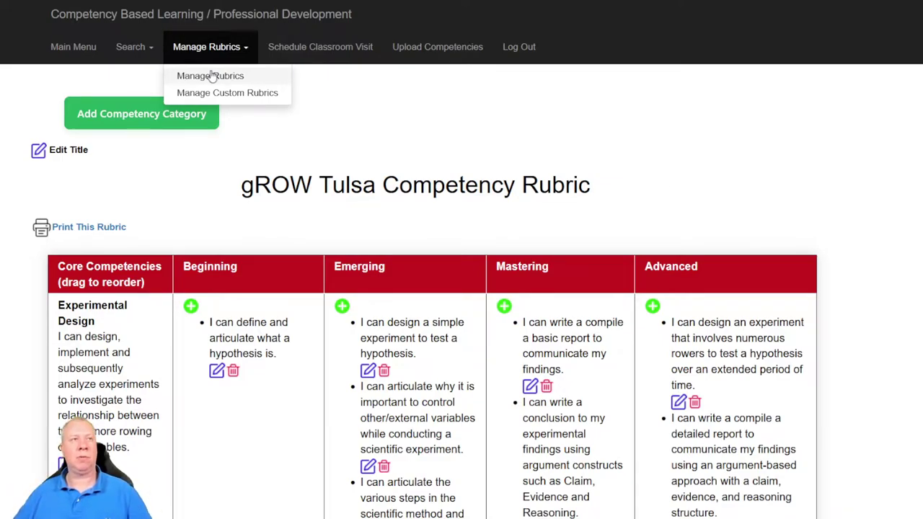
{"action": "left_click", "coordinate": [211, 75]}
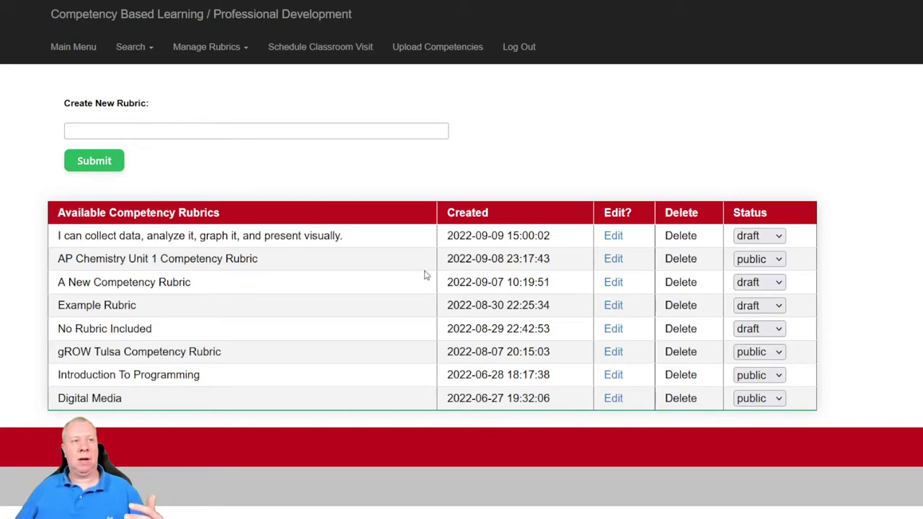
{"action": "left_click", "coordinate": [614, 260]}
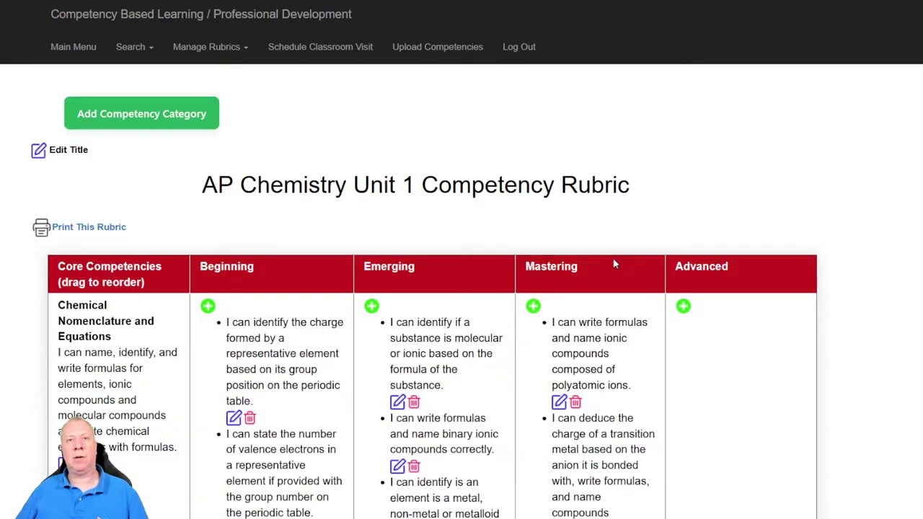
Add a sub-competency reading "I can.." to the Mastering level of Chemical Nomenclature and Equations and check its entry
{"action": "scroll", "coordinate": [614, 262], "scroll_direction": "down", "scroll_amount": 2}
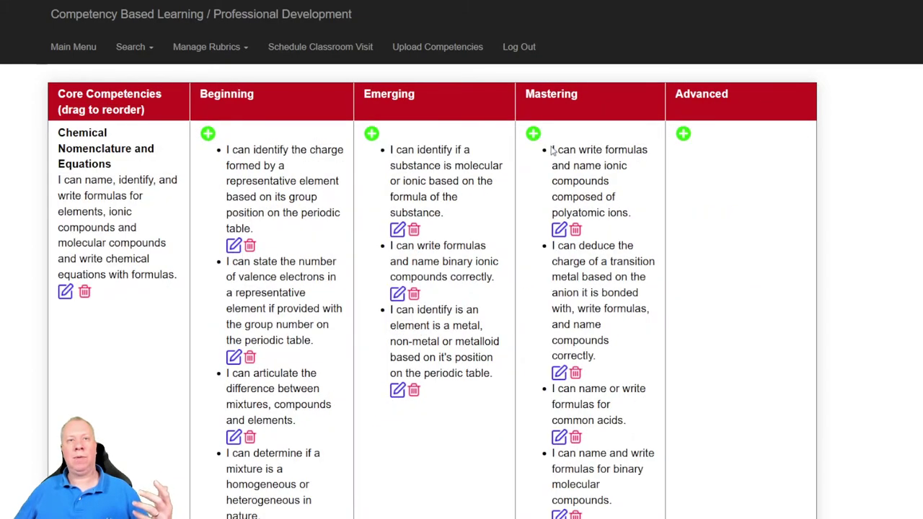
{"action": "scroll", "coordinate": [585, 184], "scroll_direction": "down", "scroll_amount": 1}
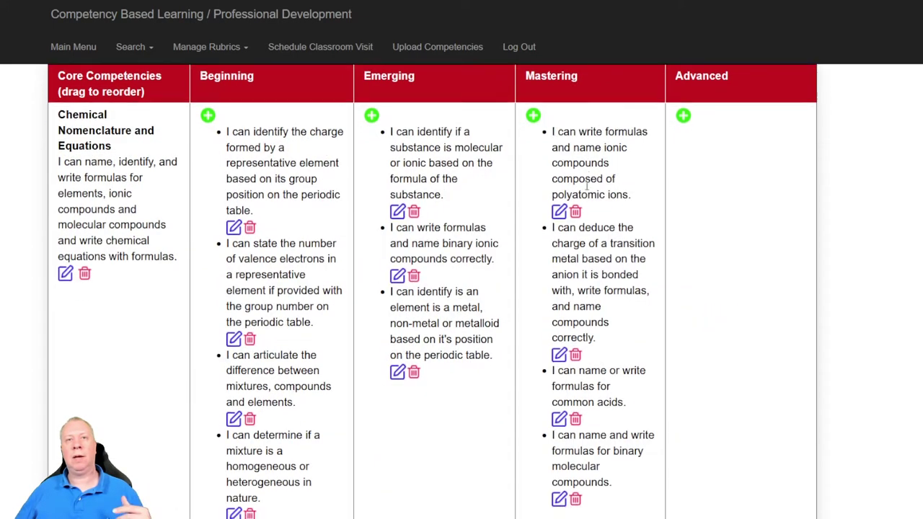
{"action": "scroll", "coordinate": [587, 186], "scroll_direction": "down", "scroll_amount": 1}
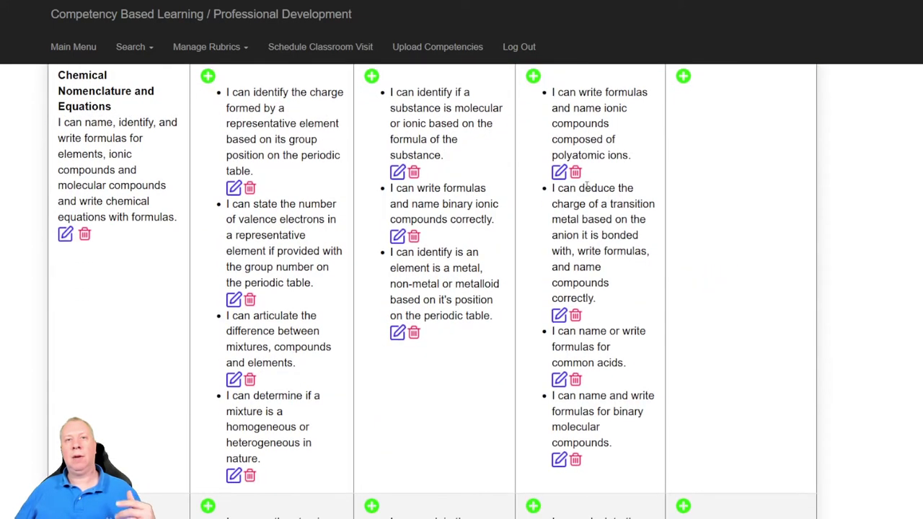
{"action": "scroll", "coordinate": [587, 186], "scroll_direction": "up", "scroll_amount": 3}
{"action": "scroll", "coordinate": [587, 188], "scroll_direction": "down", "scroll_amount": 1}
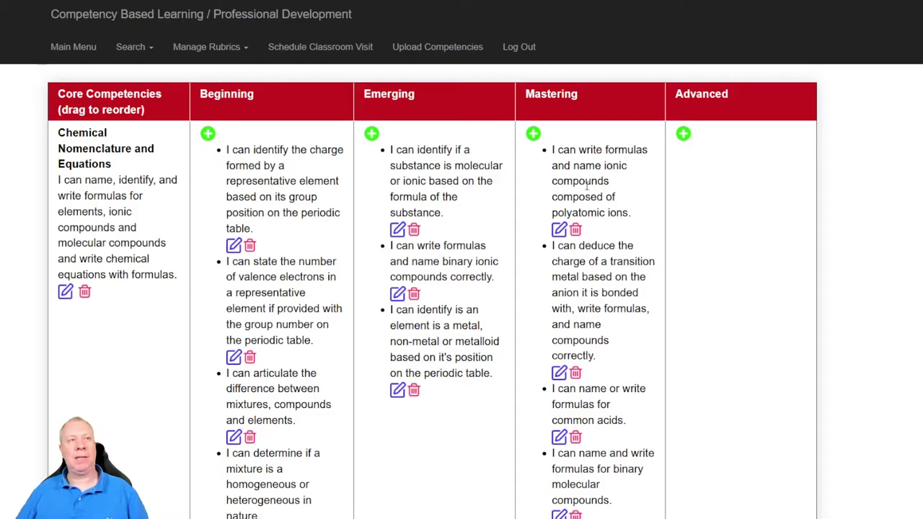
{"action": "left_click", "coordinate": [533, 134]}
{"action": "left_click", "coordinate": [283, 122]}
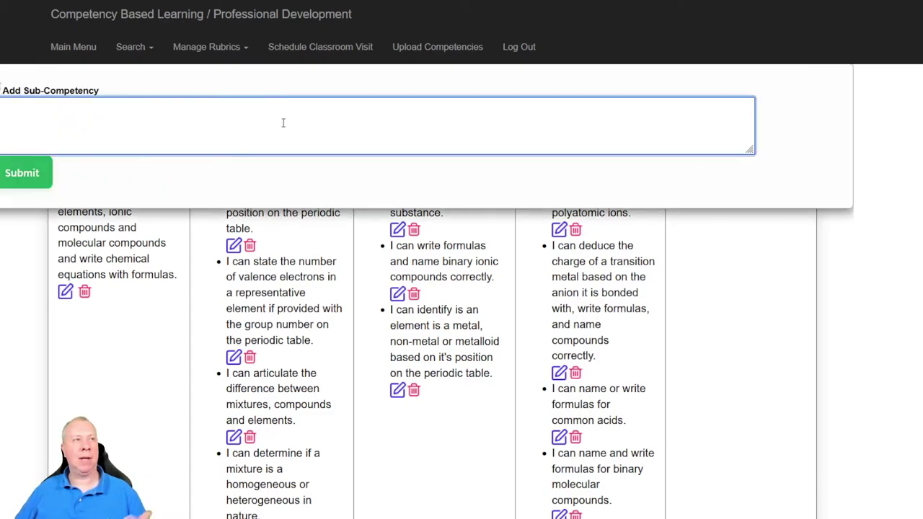
{"action": "type", "text": "I can."}
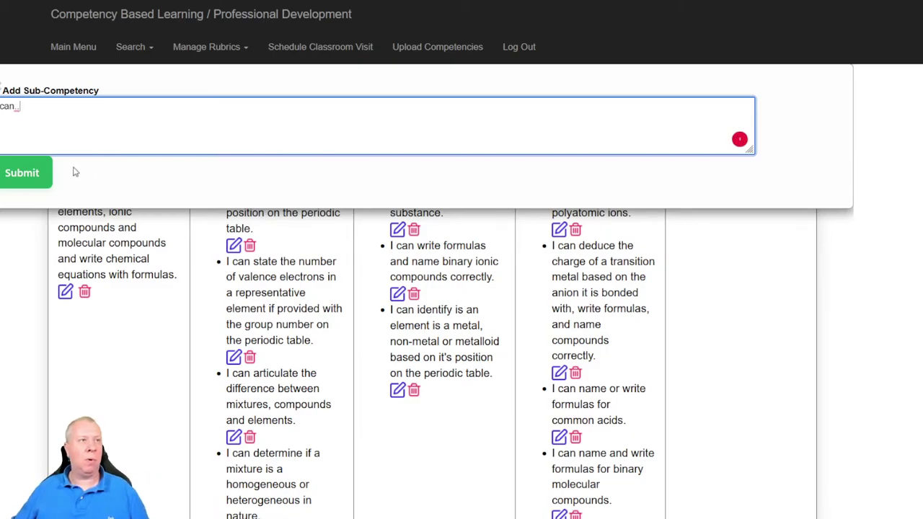
{"action": "left_click", "coordinate": [24, 177]}
{"action": "scroll", "coordinate": [519, 235], "scroll_direction": "down", "scroll_amount": 3}
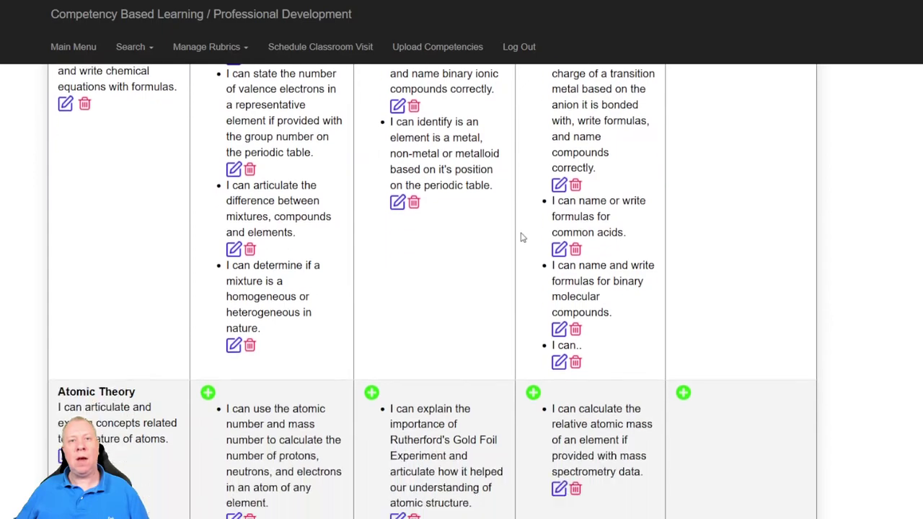
{"action": "scroll", "coordinate": [590, 291], "scroll_direction": "down", "scroll_amount": 2}
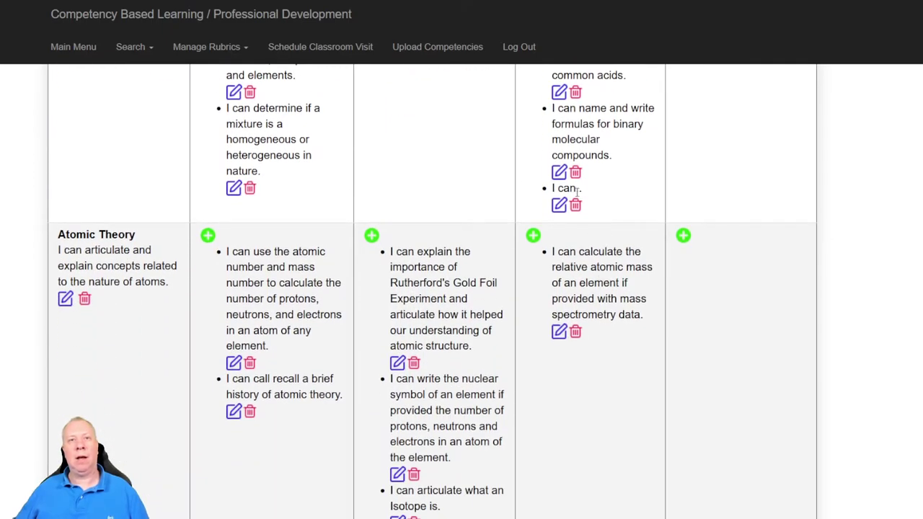
Leave the AP Chemistry rubric and go by way of the regular rubric list to the custom rubric management page
{"action": "scroll", "coordinate": [577, 189], "scroll_direction": "up", "scroll_amount": 8}
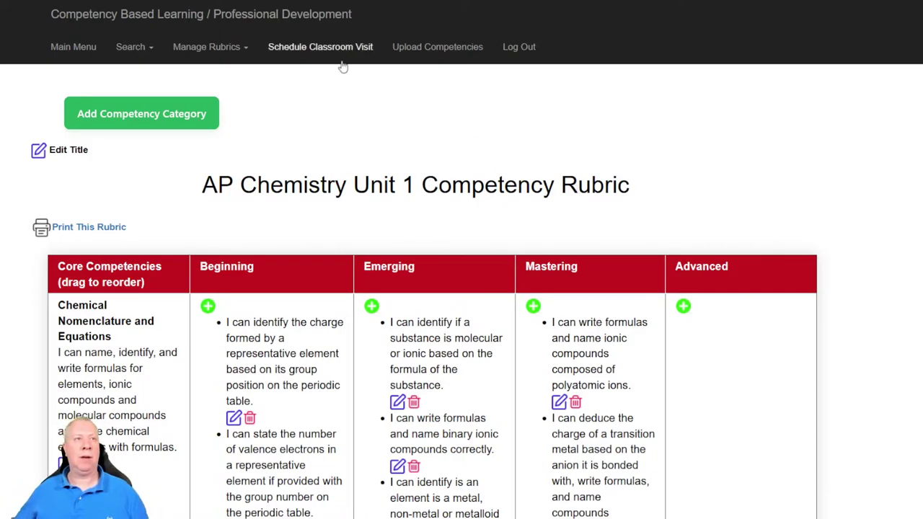
{"action": "left_click", "coordinate": [200, 55]}
{"action": "left_click", "coordinate": [196, 74]}
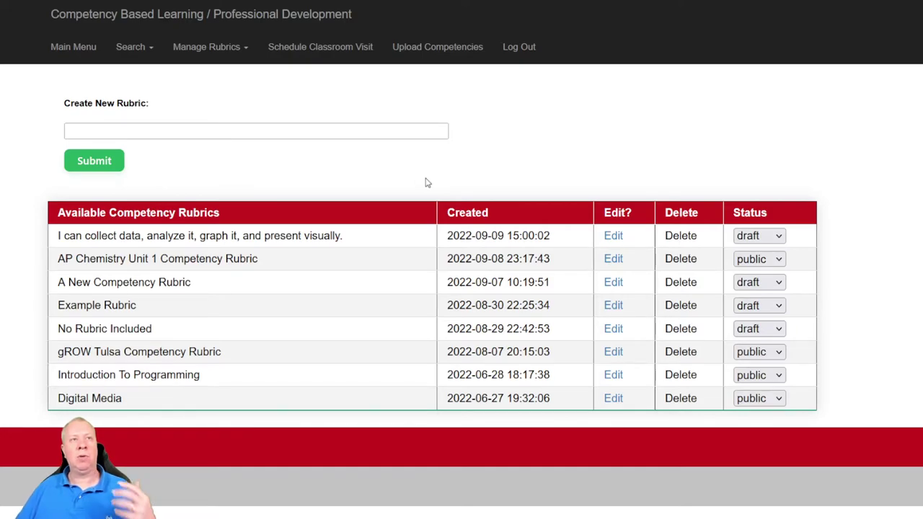
{"action": "left_click", "coordinate": [219, 56]}
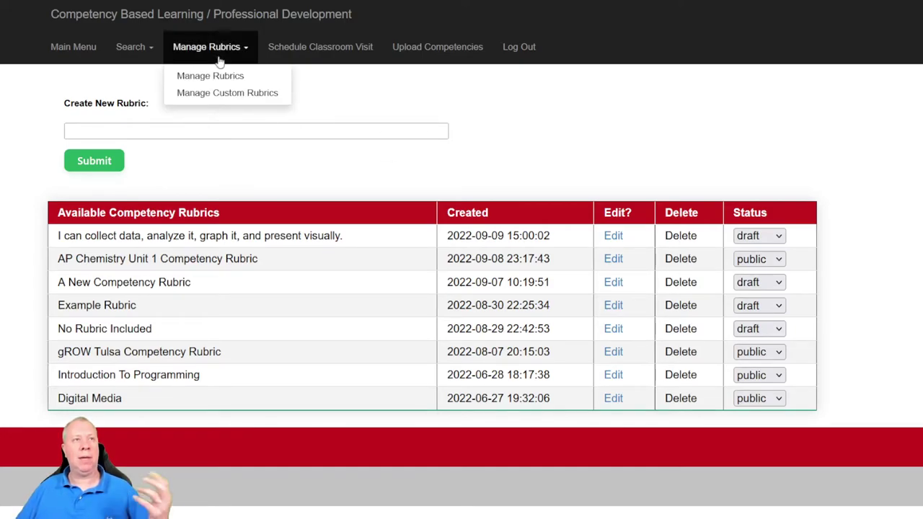
{"action": "left_click", "coordinate": [238, 103]}
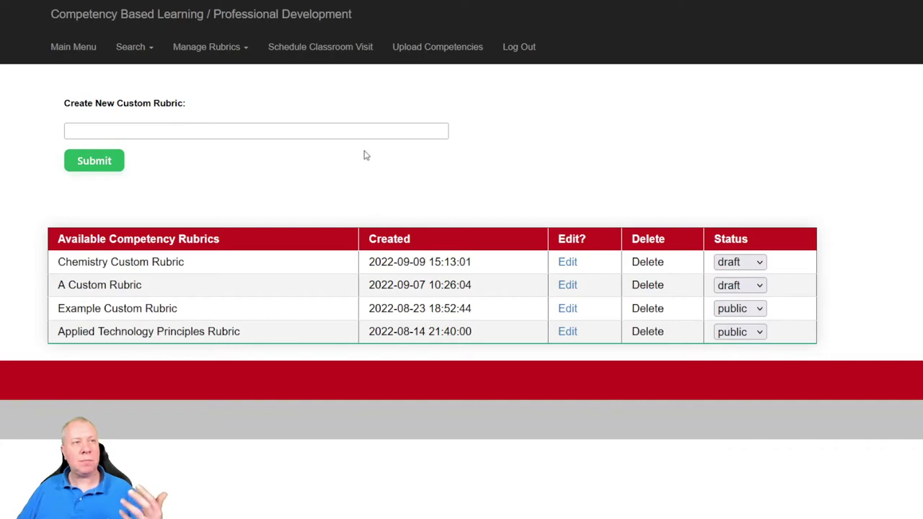
Create a new custom rubric titled "A Sample Custom Rubric"
{"action": "left_click", "coordinate": [209, 128]}
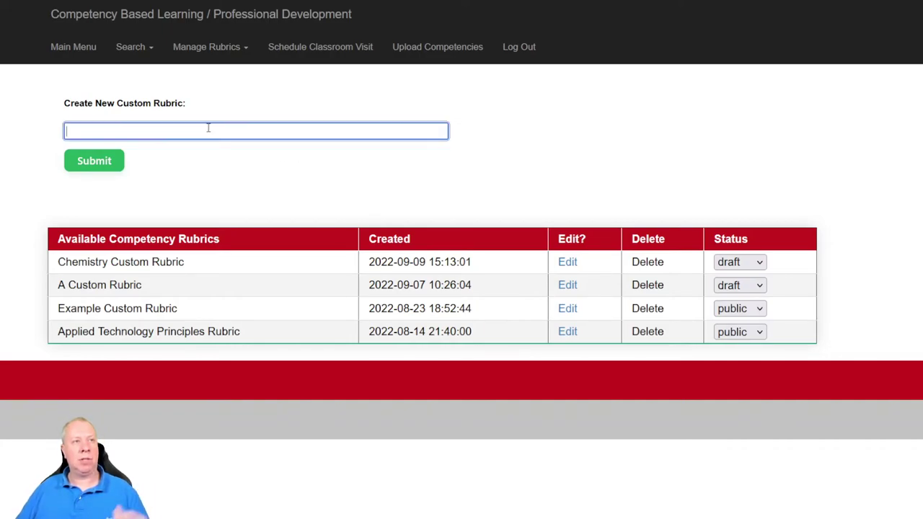
{"action": "type", "text": "A"}
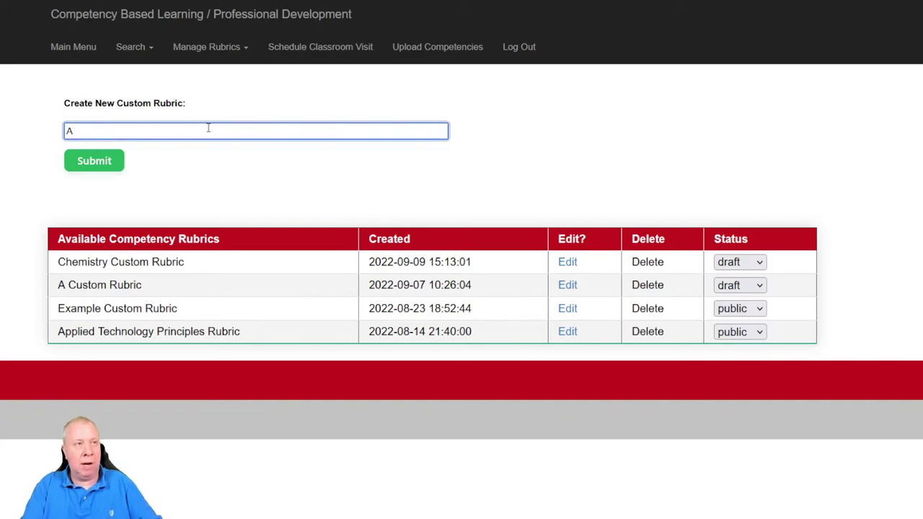
{"action": "type", "text": " Sample Cu"}
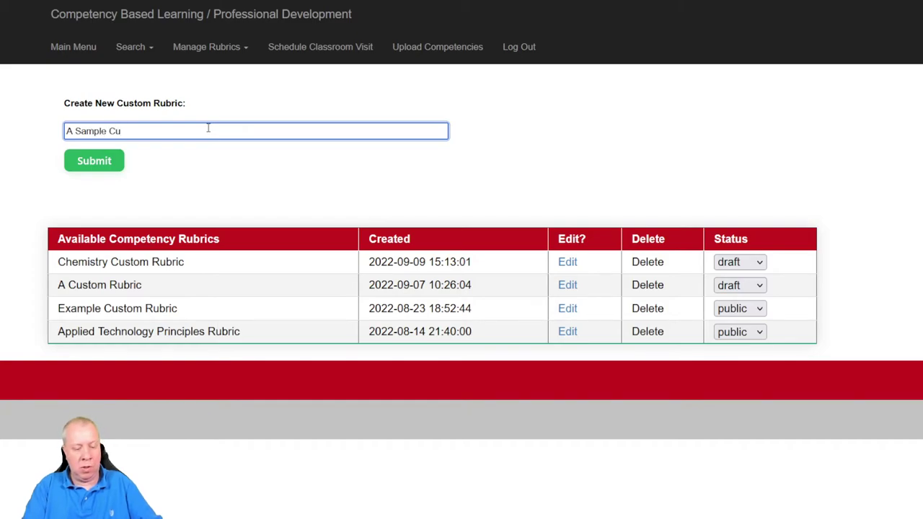
{"action": "type", "text": "stom Rubric"}
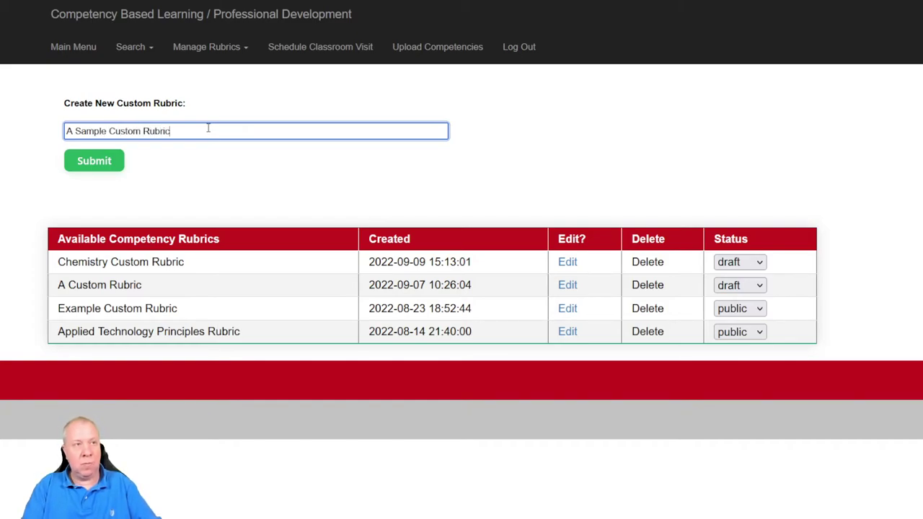
{"action": "left_click", "coordinate": [88, 169]}
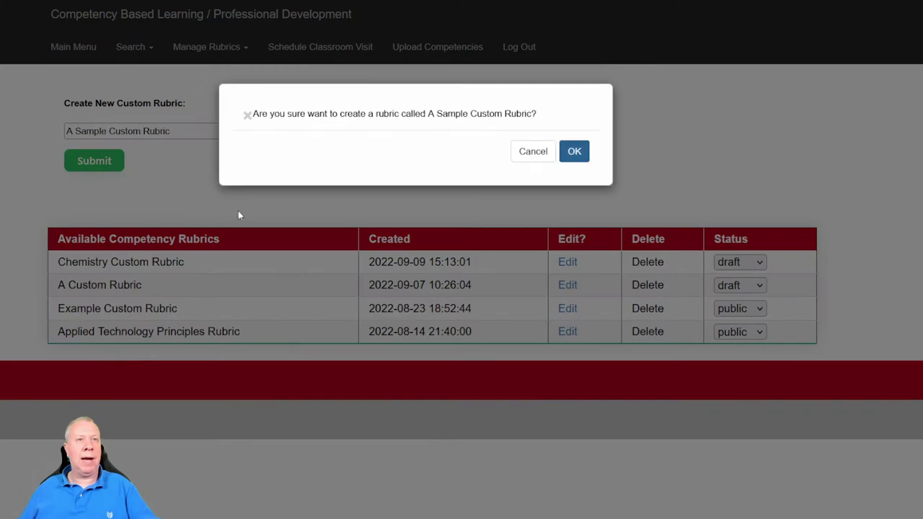
{"action": "left_click", "coordinate": [579, 159]}
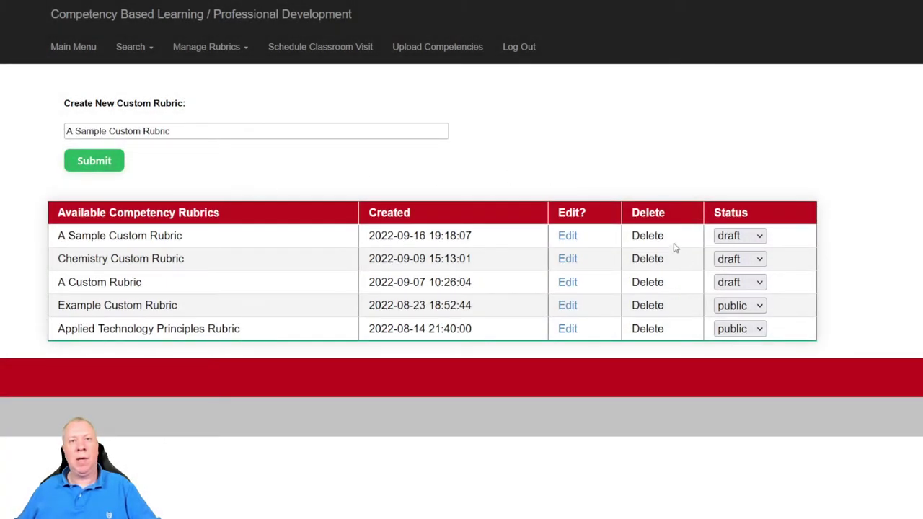
Open A Sample Custom Rubric for editing and add the Design Planning skill to it
{"action": "left_click", "coordinate": [568, 239]}
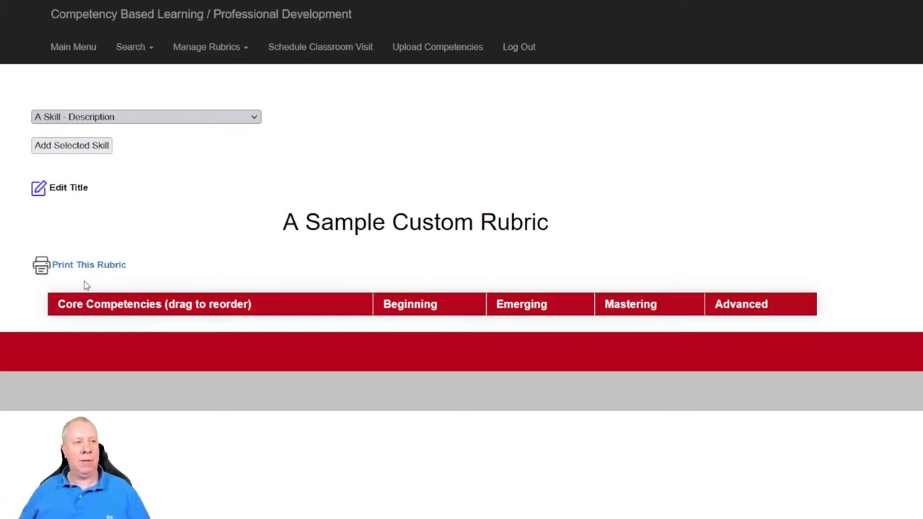
{"action": "key", "text": "Down"}
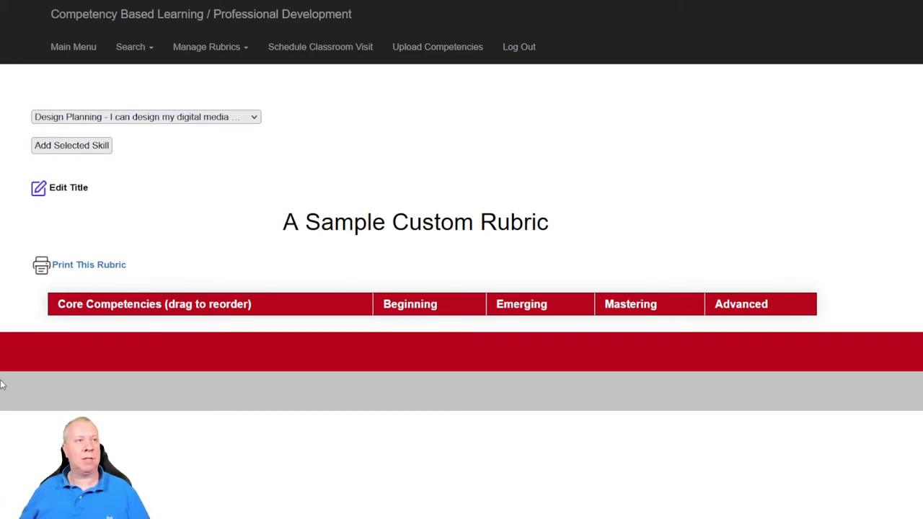
{"action": "left_click", "coordinate": [71, 145]}
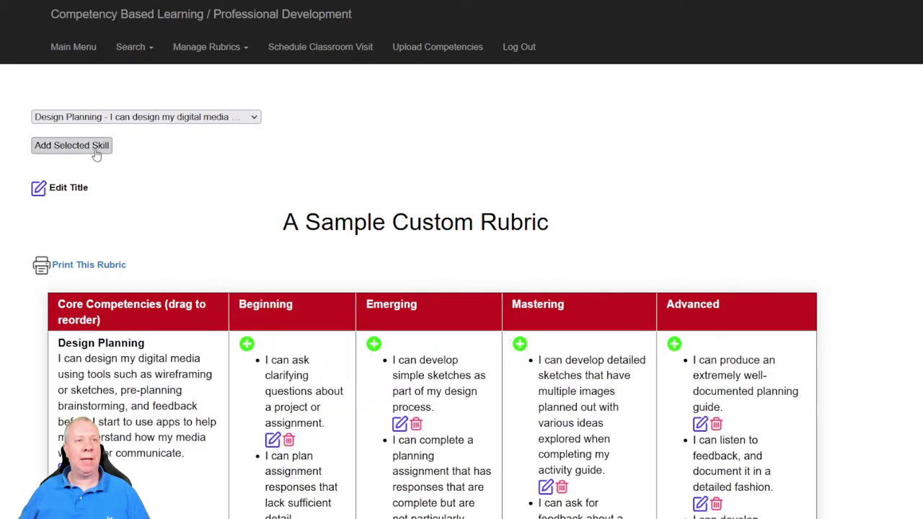
{"action": "scroll", "coordinate": [436, 184], "scroll_direction": "down", "scroll_amount": 3}
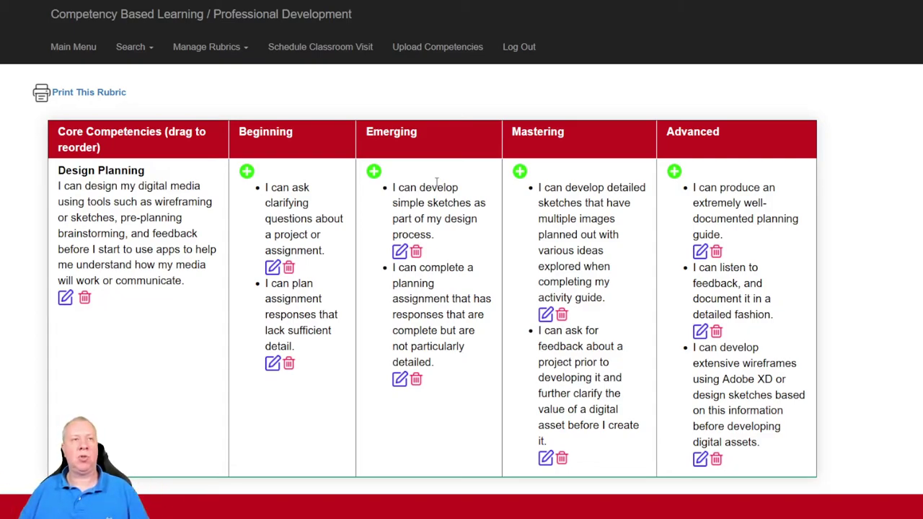
Add the Data Collection and Analysis skill to A Sample Custom Rubric and review both competencies across the levels
{"action": "scroll", "coordinate": [436, 183], "scroll_direction": "up", "scroll_amount": 3}
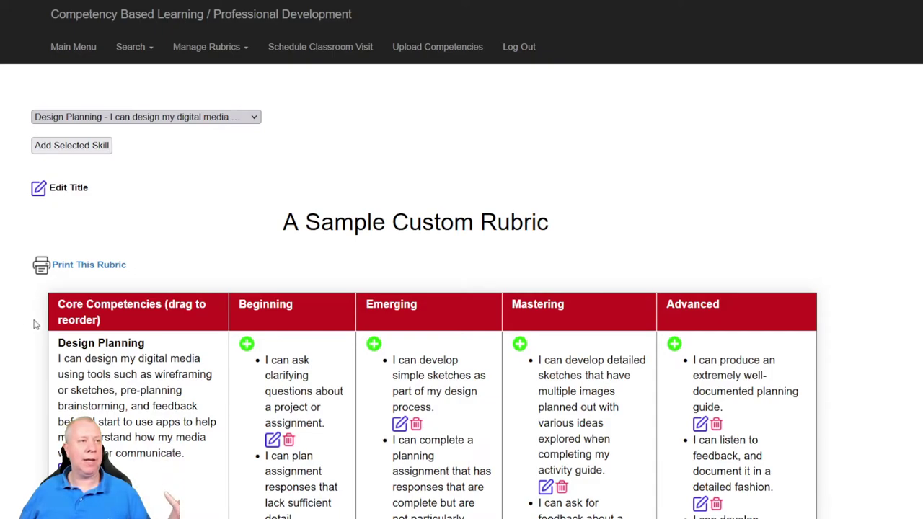
{"action": "key", "text": "Up"}
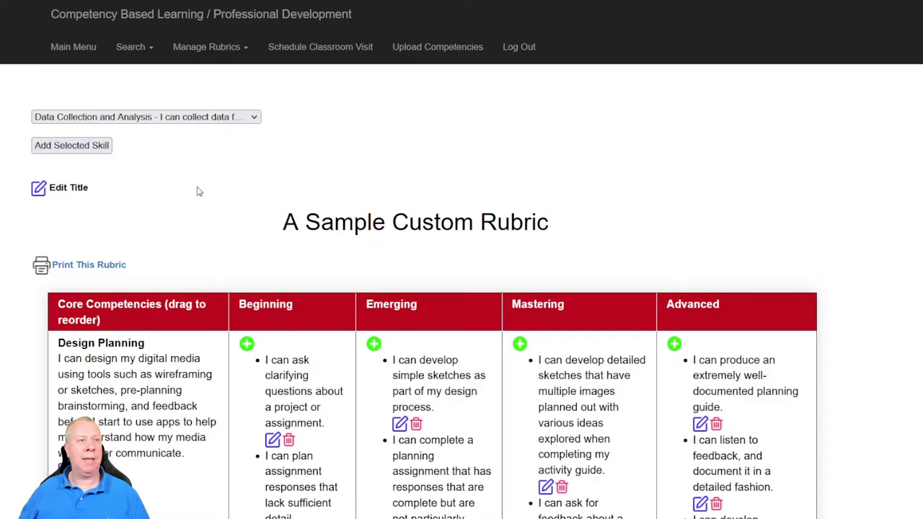
{"action": "scroll", "coordinate": [184, 189], "scroll_direction": "down", "scroll_amount": 7}
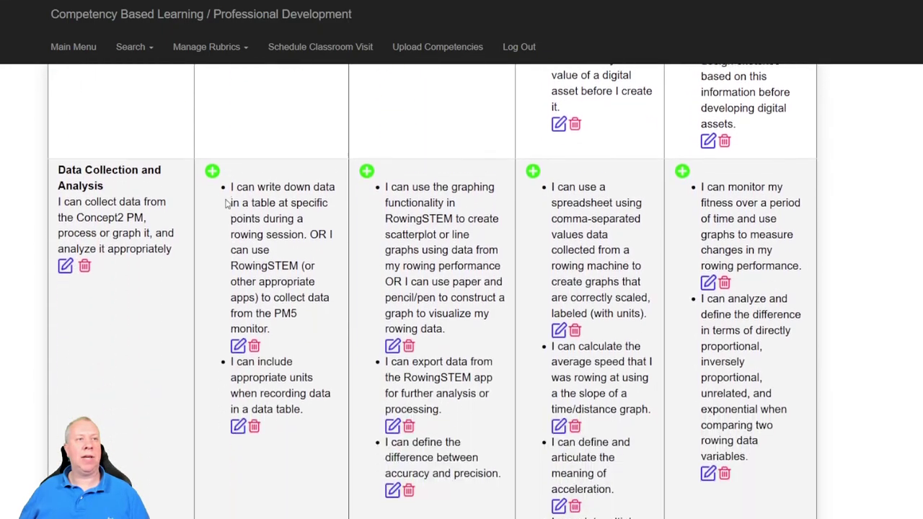
{"action": "scroll", "coordinate": [451, 250], "scroll_direction": "up", "scroll_amount": 5}
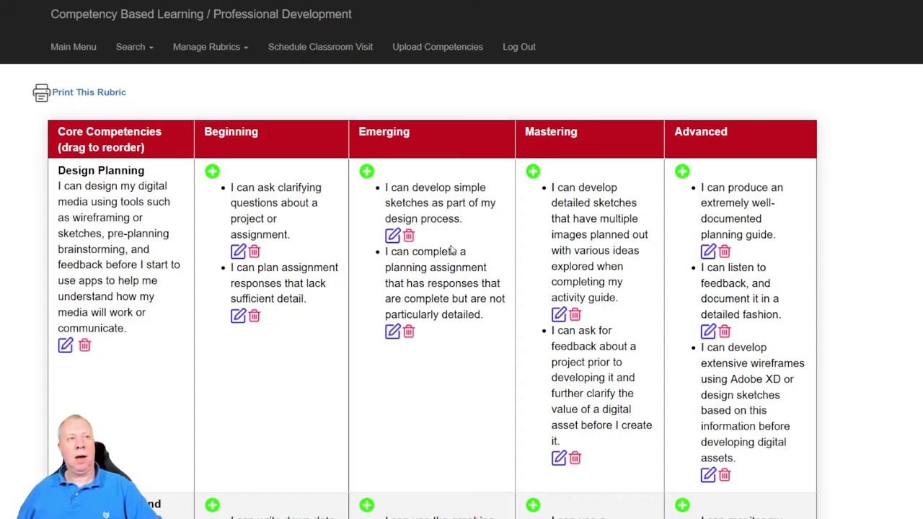
{"action": "scroll", "coordinate": [452, 249], "scroll_direction": "down", "scroll_amount": 1}
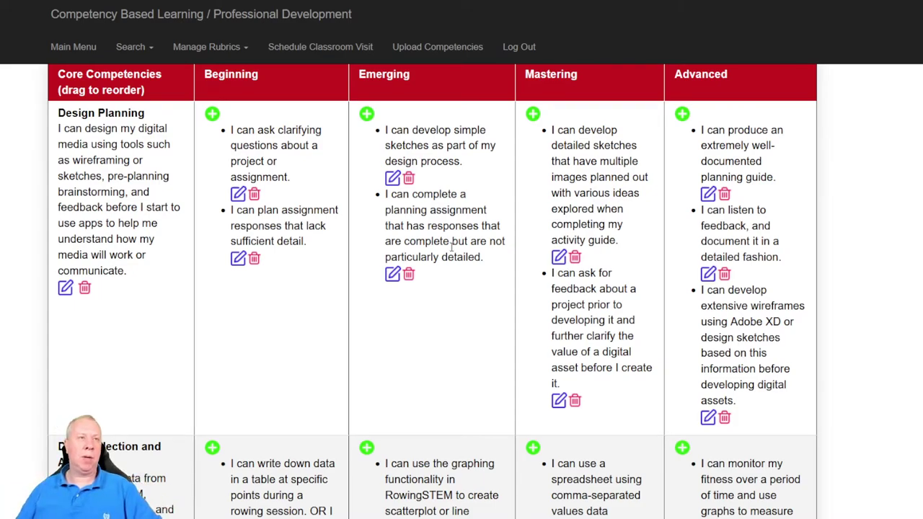
Open the print version of A Sample Custom Rubric
{"action": "scroll", "coordinate": [292, 195], "scroll_direction": "up", "scroll_amount": 2}
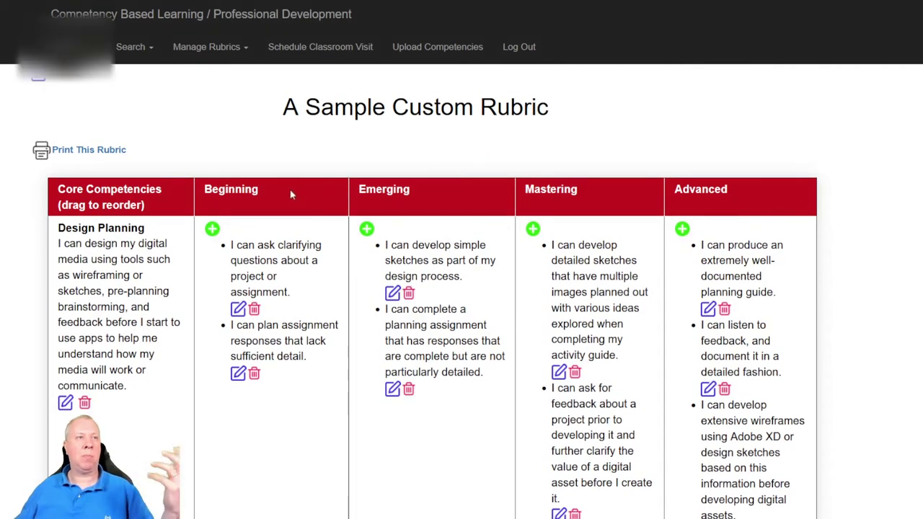
{"action": "left_click", "coordinate": [81, 151]}
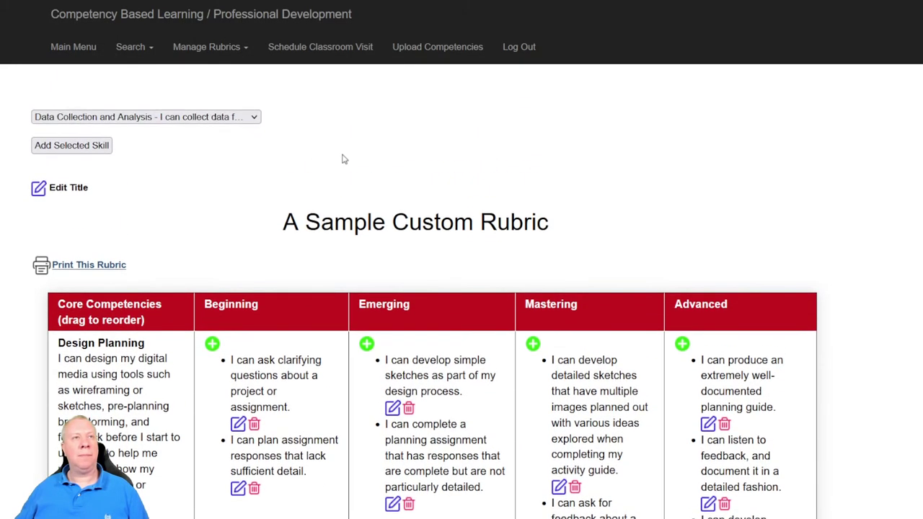
Search the competency rubrics by the keyword "Coll" and broaden the search by shortening the keyword to "C"
{"action": "left_click", "coordinate": [207, 52]}
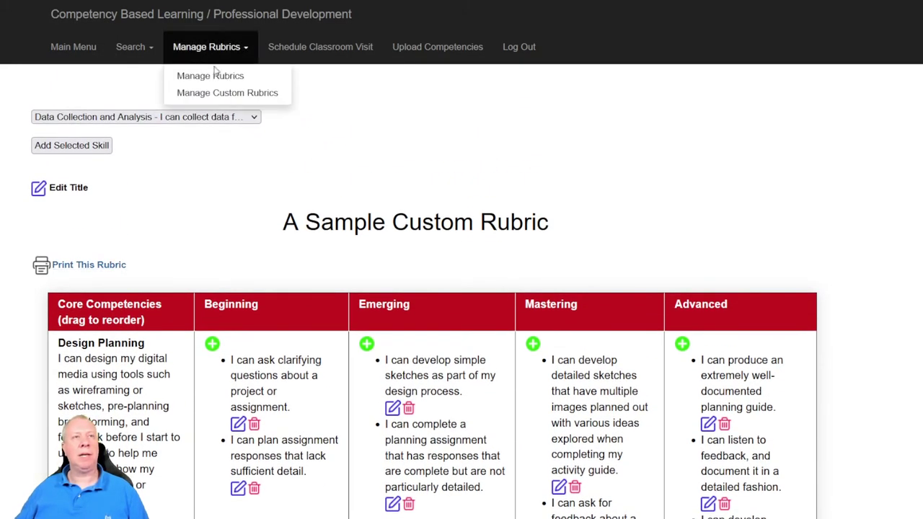
{"action": "left_click", "coordinate": [138, 53]}
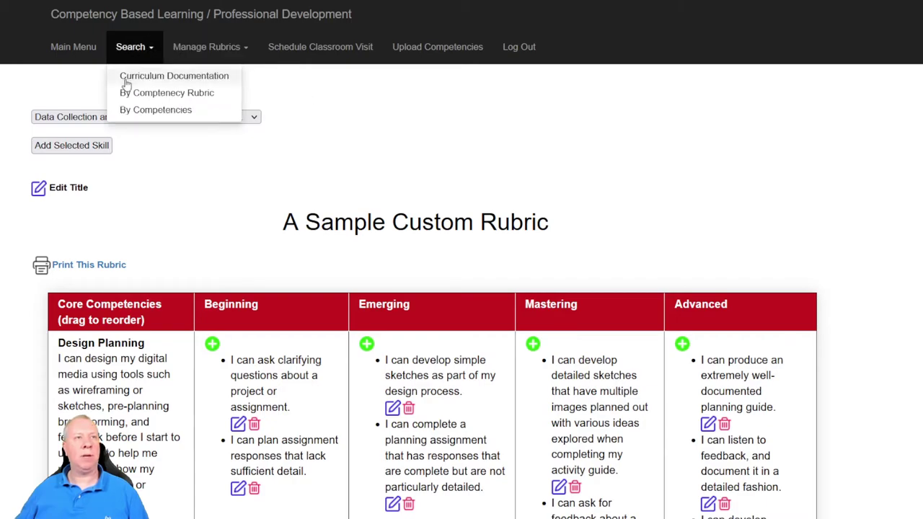
{"action": "left_click", "coordinate": [165, 96]}
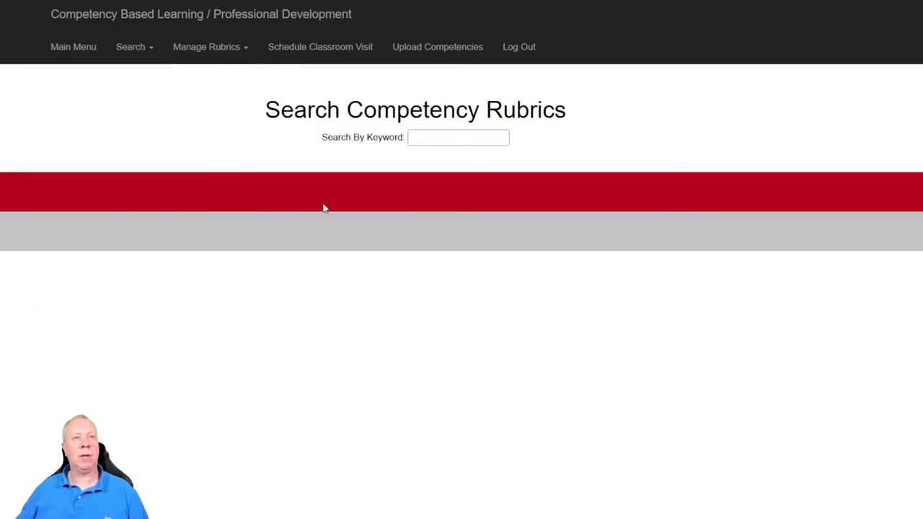
{"action": "left_click", "coordinate": [440, 137]}
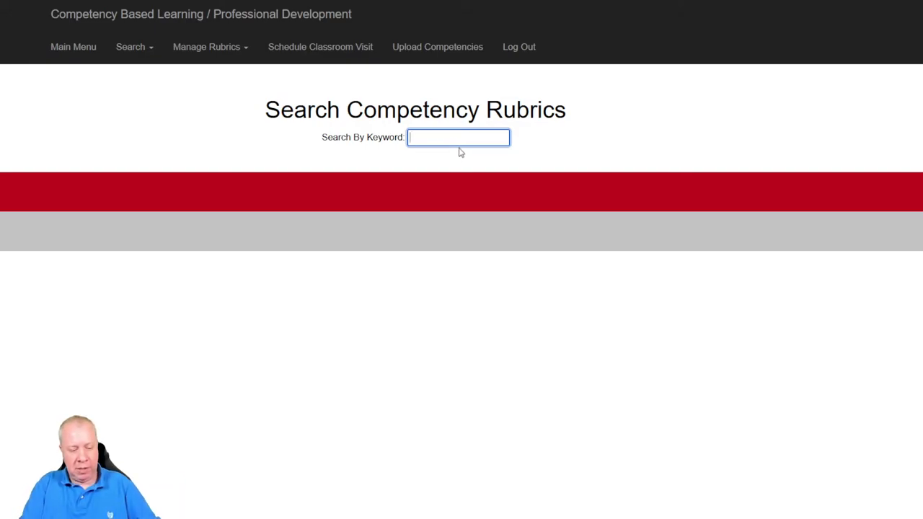
{"action": "type", "text": "Coll"}
{"action": "key", "text": "BackSpace"}
{"action": "key", "text": "BackSpace"}
{"action": "key", "text": "BackSpace"}
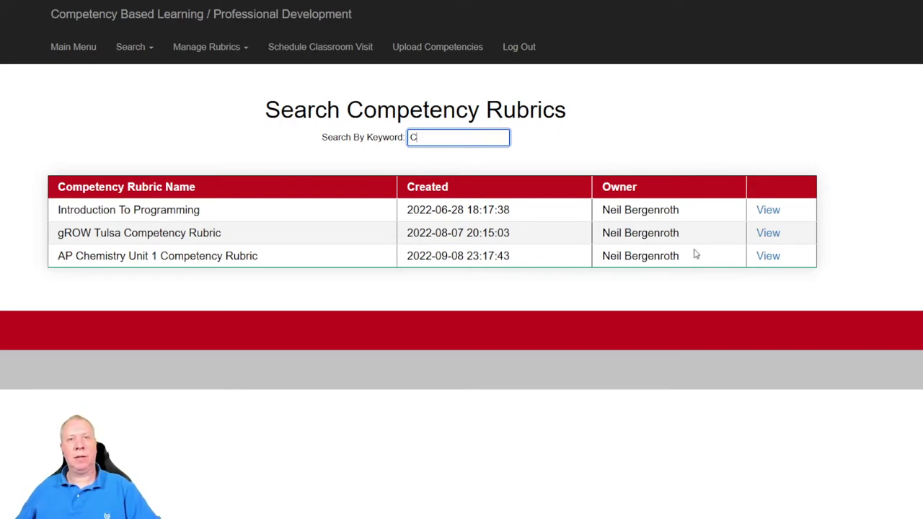
View the gROW Tulsa Competency Rubric from the search results and look through its competencies
{"action": "left_click", "coordinate": [776, 240]}
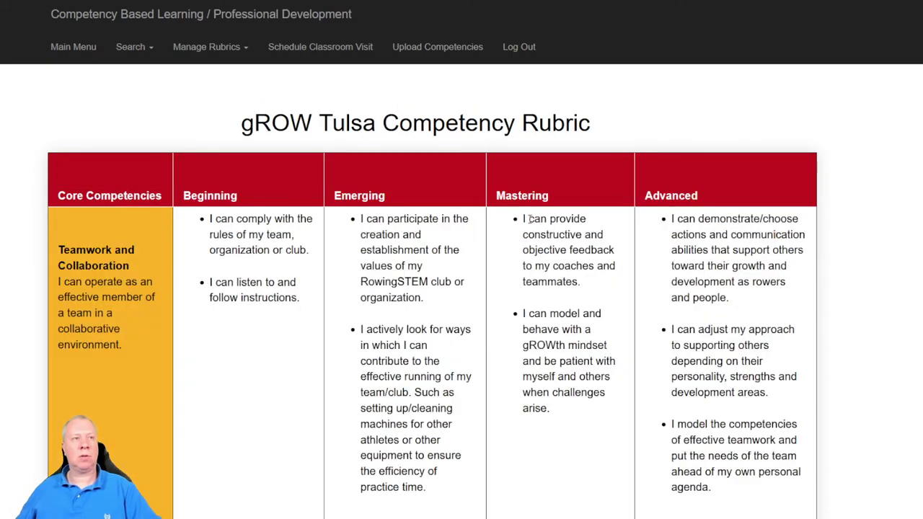
{"action": "scroll", "coordinate": [582, 218], "scroll_direction": "down", "scroll_amount": 4}
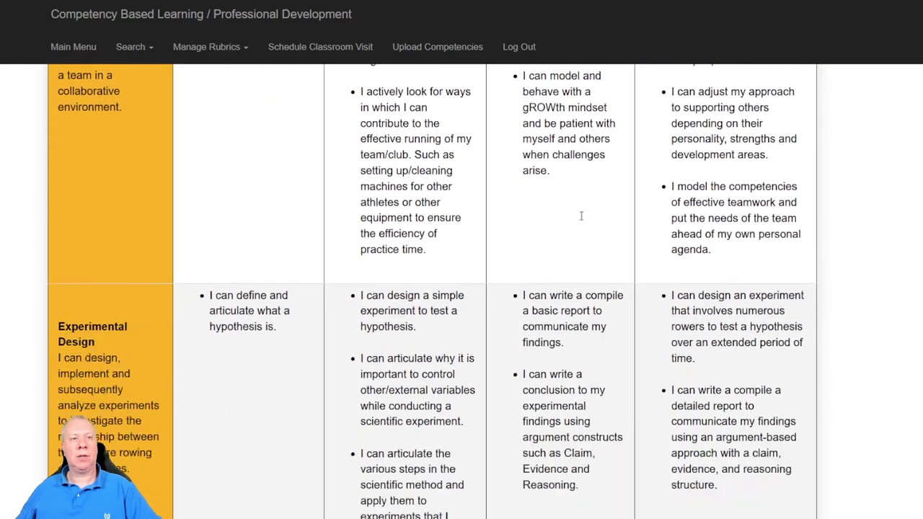
{"action": "scroll", "coordinate": [582, 220], "scroll_direction": "up", "scroll_amount": 4}
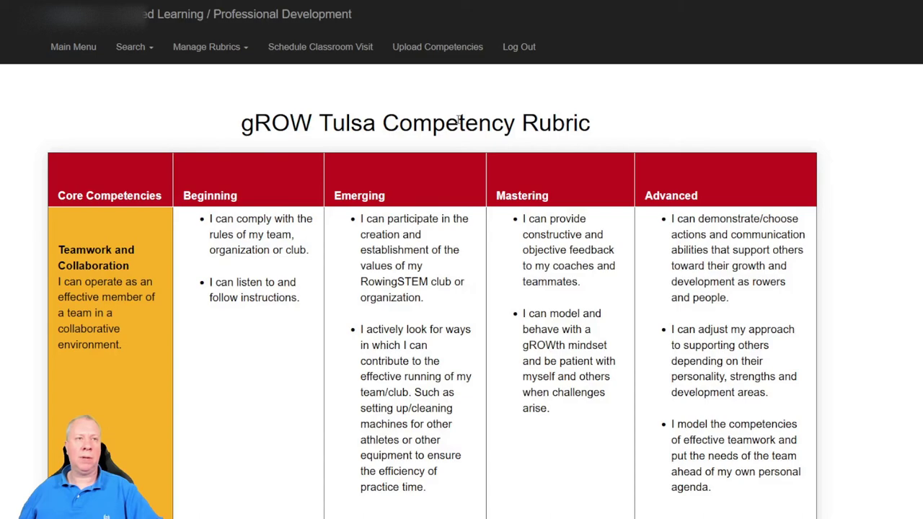
Open the classroom visit schedule and start a new class visit opportunity on September 20, 2022
{"action": "left_click", "coordinate": [323, 59]}
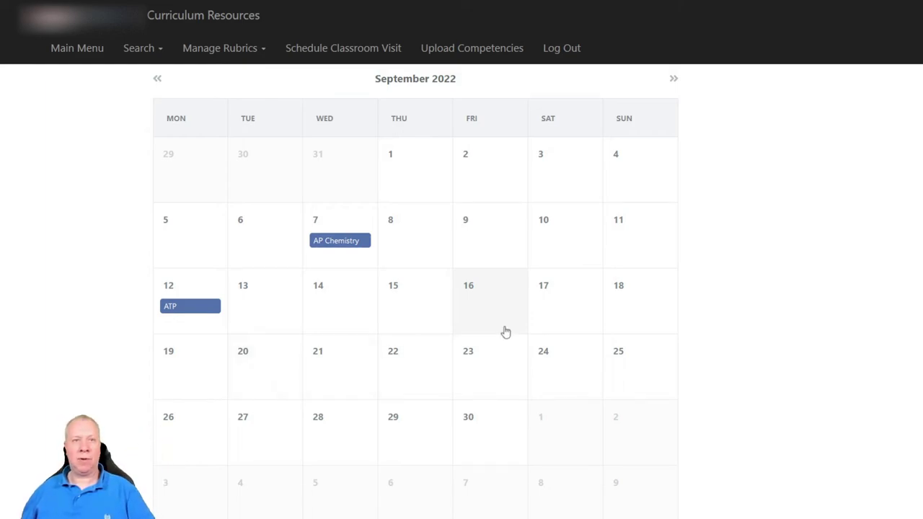
{"action": "left_click", "coordinate": [261, 370]}
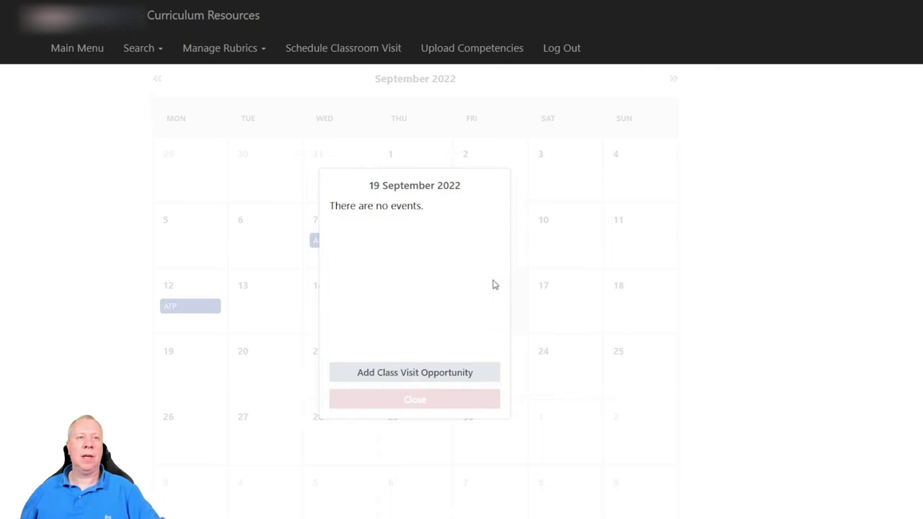
{"action": "left_click", "coordinate": [407, 372]}
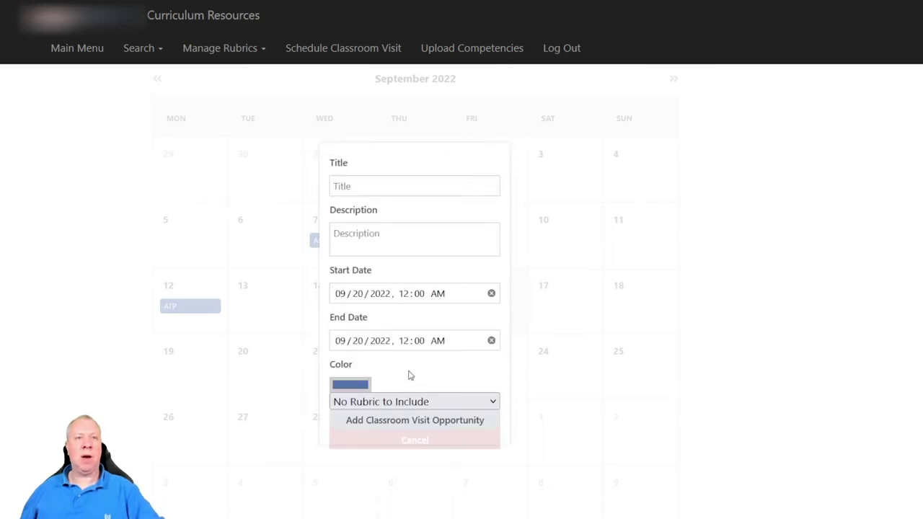
Title the class visit opportunity "Come Visit AP Chemistry"
{"action": "left_click", "coordinate": [392, 186]}
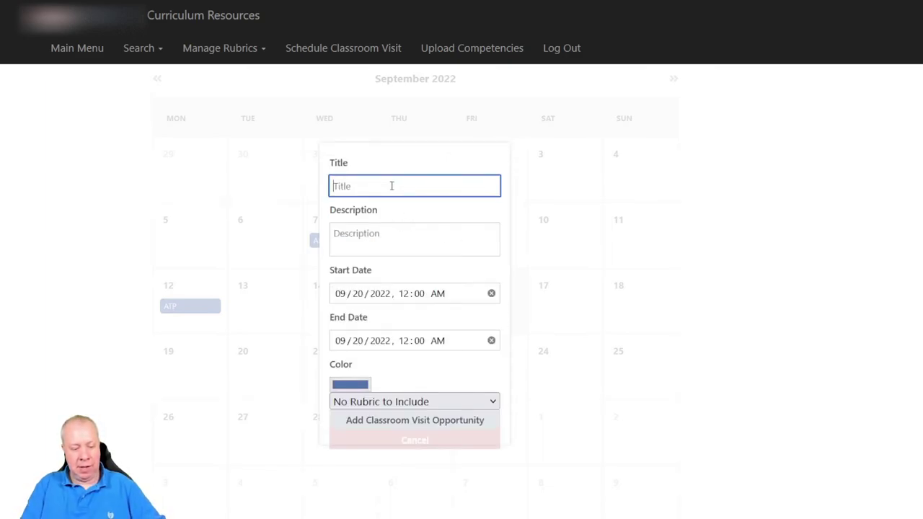
{"action": "type", "text": "Comew"}
{"action": "key", "text": "BackSpace"}
{"action": "type", "text": "Visit Ap"}
{"action": "type", "text": " Lit"}
{"action": "key", "text": "BackSpace"}
{"action": "key", "text": "BackSpace"}
{"action": "key", "text": "BackSpace"}
{"action": "key", "text": "BackSpace"}
{"action": "key", "text": "BackSpace"}
{"action": "type", "text": "P Chemistry"}
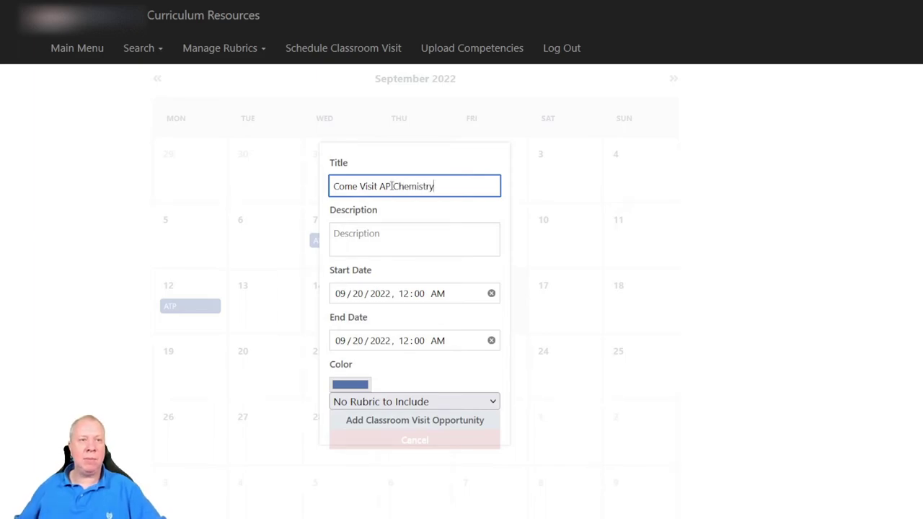
Enter "Redox Reactions" as the description of the class visit opportunity
{"action": "left_click", "coordinate": [406, 239]}
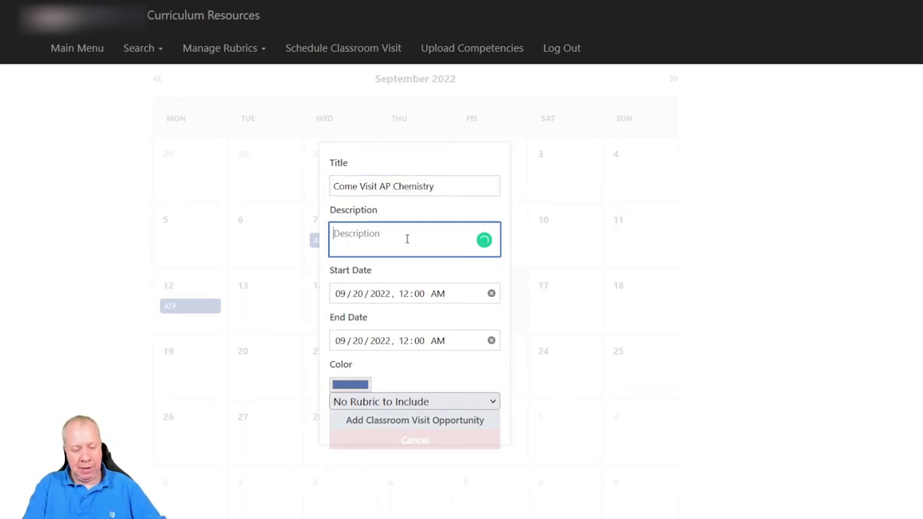
{"action": "type", "text": "Redocx"}
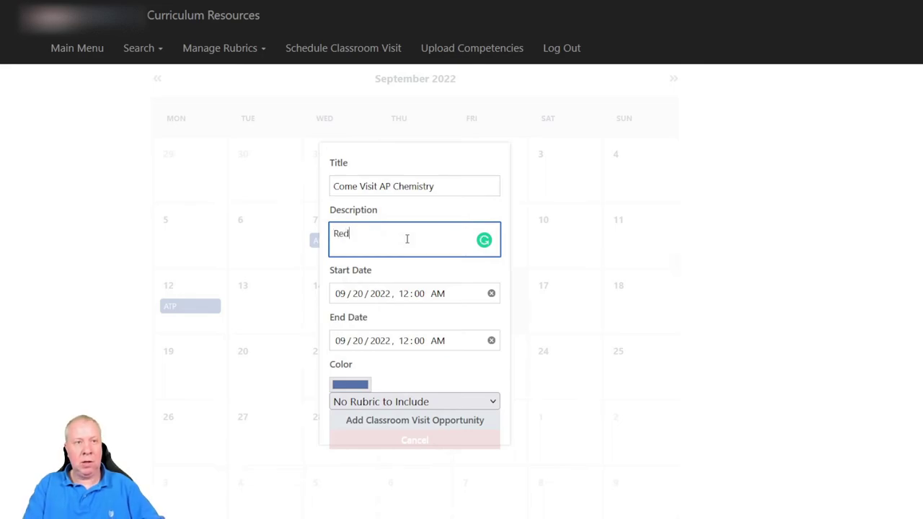
{"action": "key", "text": "BackSpace"}
{"action": "key", "text": "BackSpace"}
{"action": "key", "text": "BackSpace"}
{"action": "type", "text": "x Rwwac"}
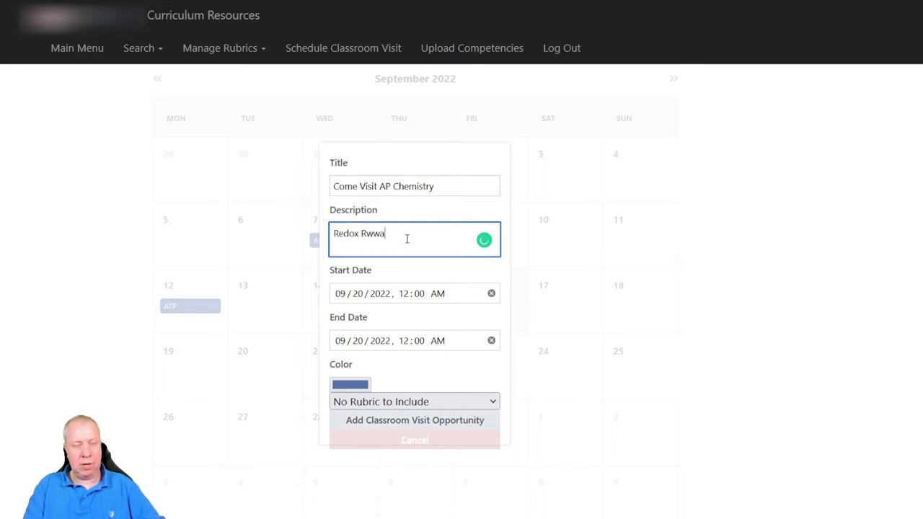
{"action": "key", "text": "BackSpace"}
{"action": "key", "text": "BackSpace"}
{"action": "key", "text": "BackSpace"}
{"action": "key", "text": "BackSpace"}
{"action": "type", "text": "eactions"}
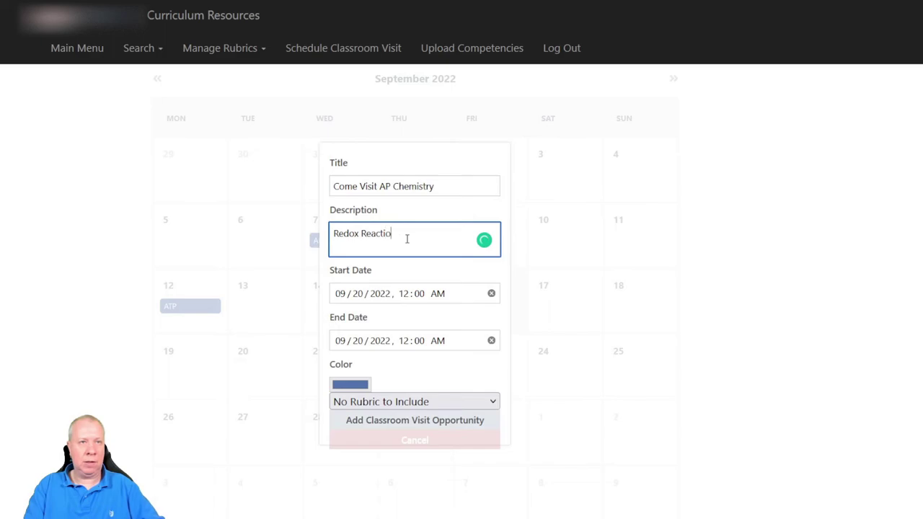
Include the AP Chemistry Unit 1 Competency Rubric in the visit and add the visit opportunity to the calendar
{"action": "left_click", "coordinate": [413, 401]}
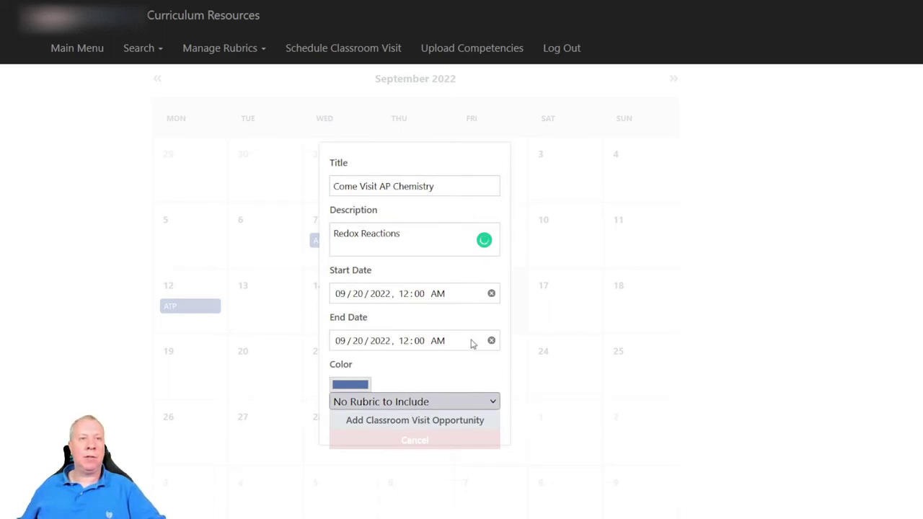
{"action": "left_click", "coordinate": [414, 259]}
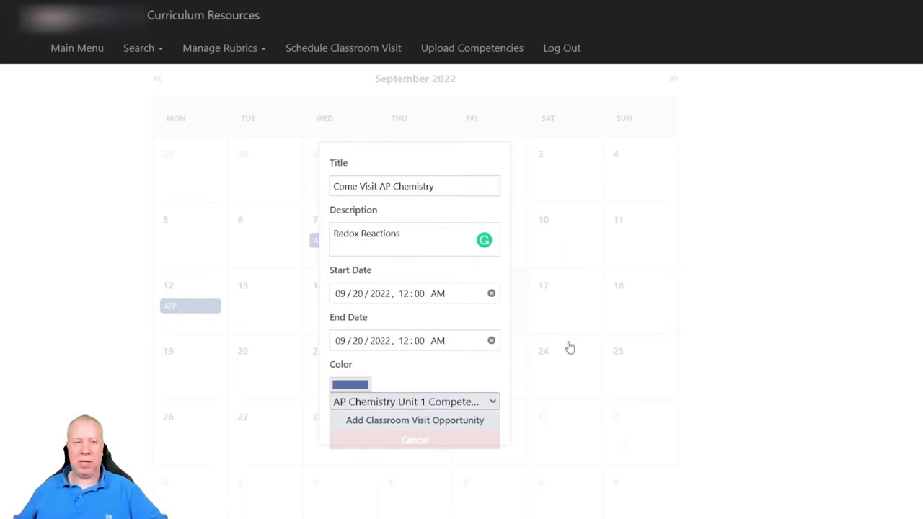
{"action": "left_click", "coordinate": [422, 421]}
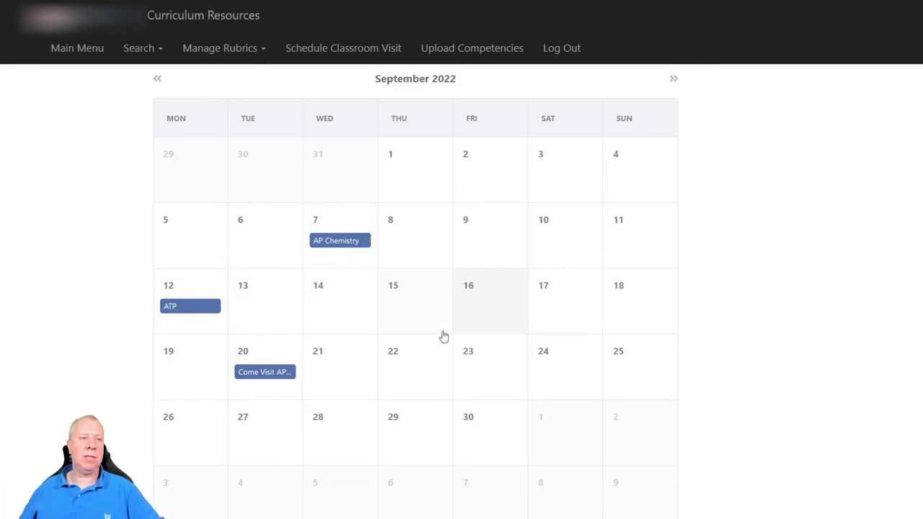
Open the Come Visit AP Chemistry event and view its attached rubric, looking over the Chemical Nomenclature and Equations competency
{"action": "left_click", "coordinate": [253, 373]}
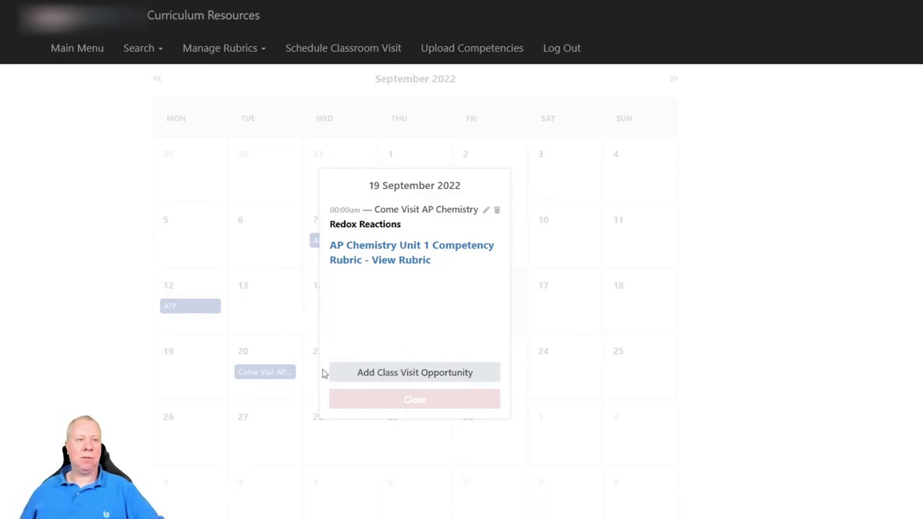
{"action": "left_click", "coordinate": [400, 262]}
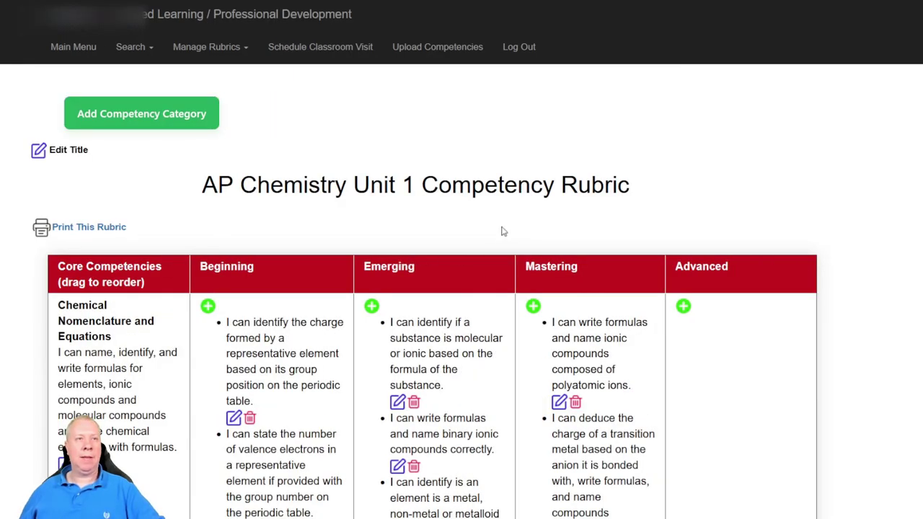
{"action": "scroll", "coordinate": [502, 231], "scroll_direction": "down", "scroll_amount": 1}
{"action": "scroll", "coordinate": [502, 231], "scroll_direction": "down", "scroll_amount": 1}
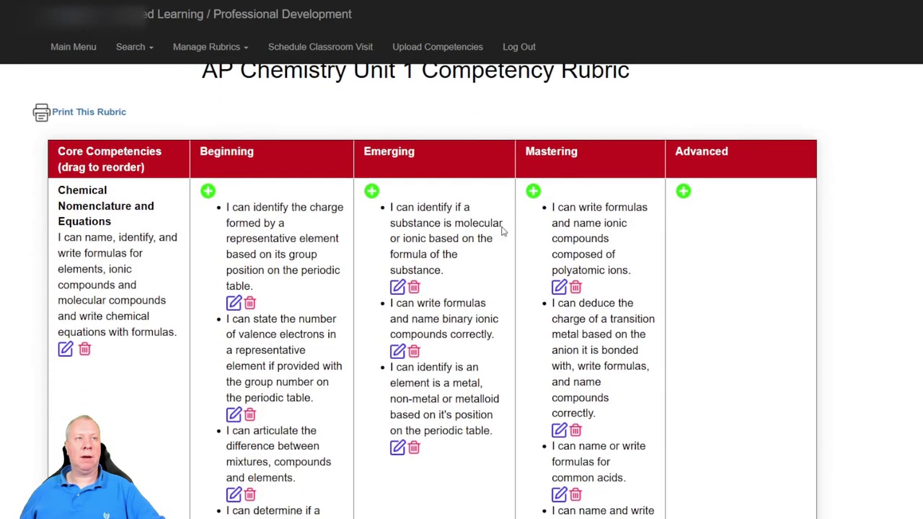
{"action": "scroll", "coordinate": [503, 230], "scroll_direction": "up", "scroll_amount": 2}
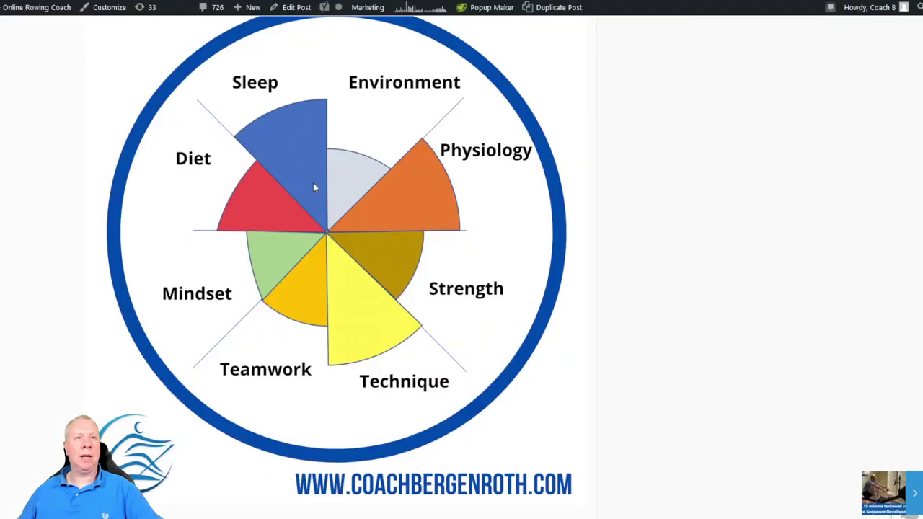
Look through the Online Rowing Coach article on competency-based feedback, from its explanation of "I can" statements to the feedback wheel diagram
{"action": "scroll", "coordinate": [630, 159], "scroll_direction": "up", "scroll_amount": 6}
{"action": "scroll", "coordinate": [541, 128], "scroll_direction": "up", "scroll_amount": 20}
{"action": "scroll", "coordinate": [541, 128], "scroll_direction": "up", "scroll_amount": 3}
{"action": "scroll", "coordinate": [541, 128], "scroll_direction": "down", "scroll_amount": 8}
{"action": "scroll", "coordinate": [541, 129], "scroll_direction": "down", "scroll_amount": 1}
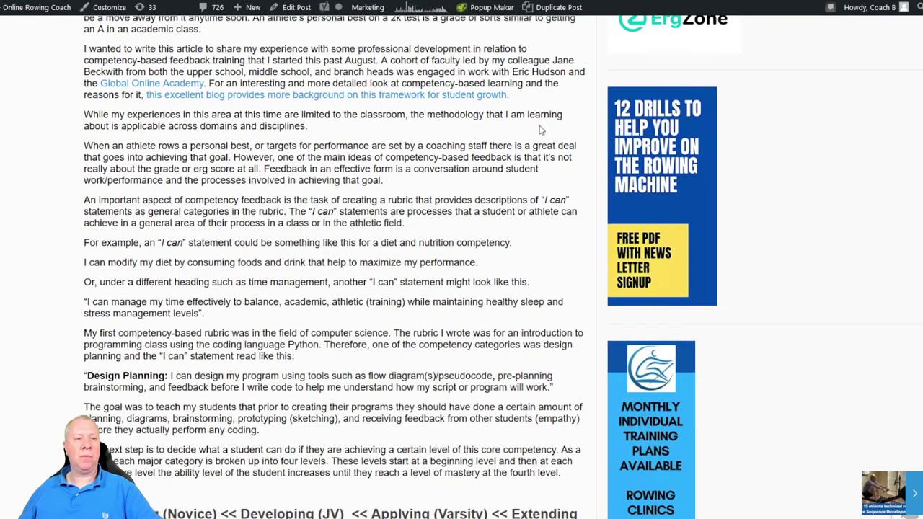
{"action": "scroll", "coordinate": [541, 130], "scroll_direction": "down", "scroll_amount": 12}
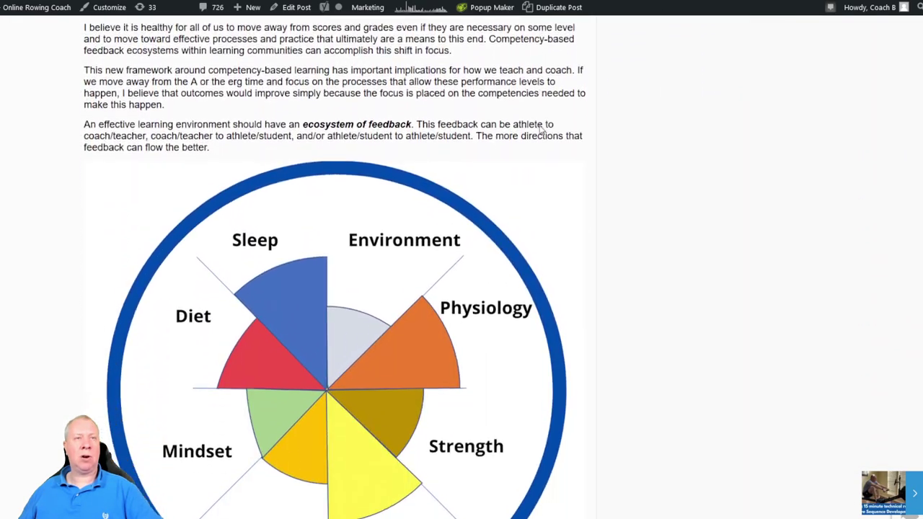
{"action": "scroll", "coordinate": [540, 128], "scroll_direction": "down", "scroll_amount": 1}
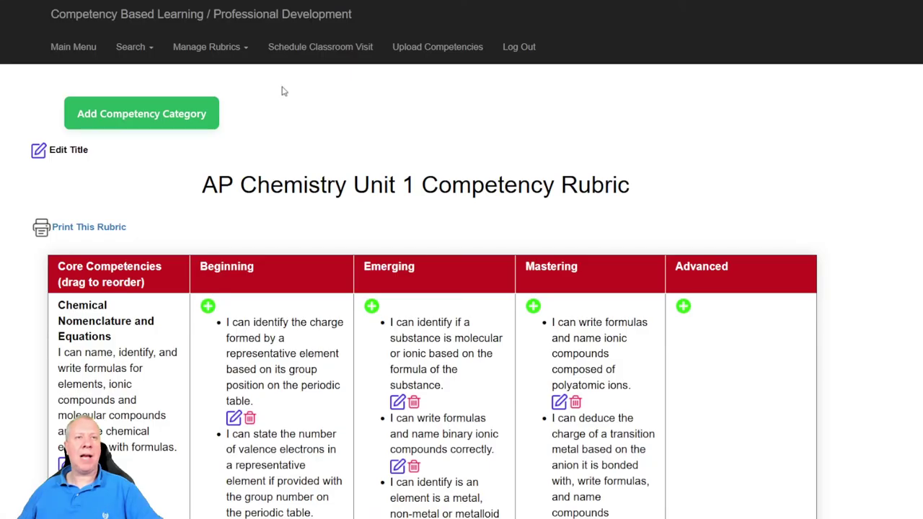